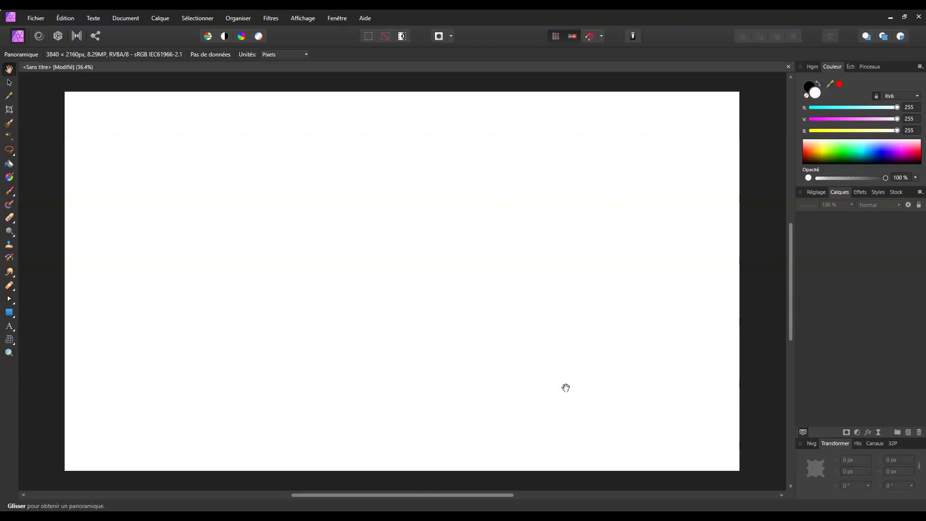
drag(565, 388, 441, 357)
drag(512, 369, 834, 218)
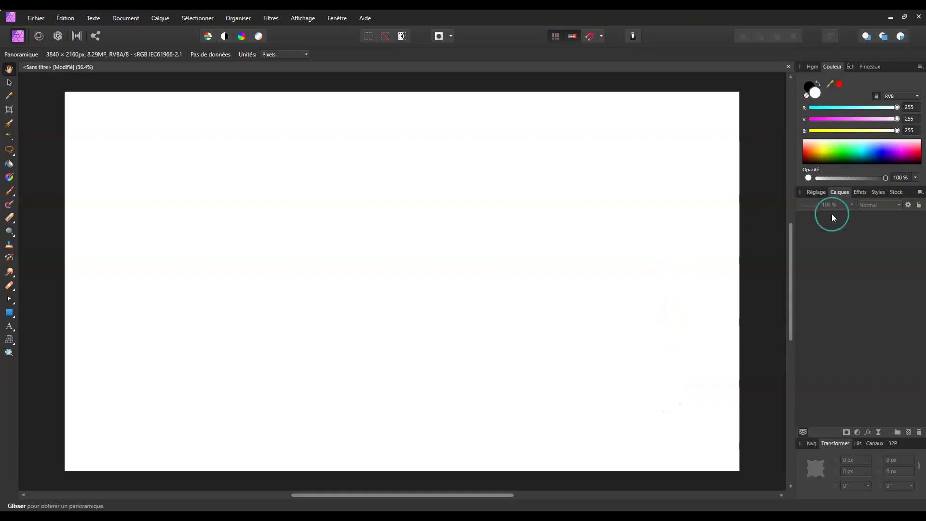
Place the "Simple Succulent Plant" photo from the Unsplash stock results for "pot" onto the blank page and dismiss its credit notice.
click(894, 193)
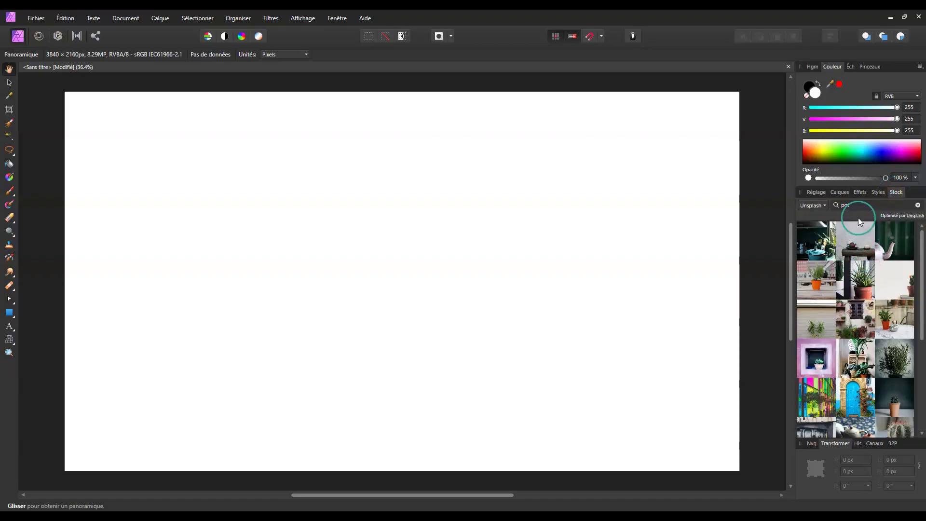
click(824, 208)
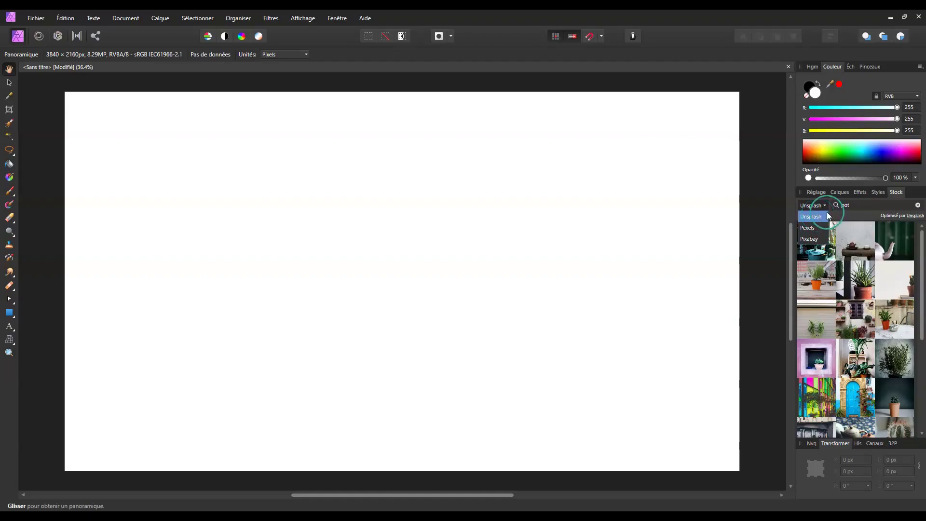
click(856, 206)
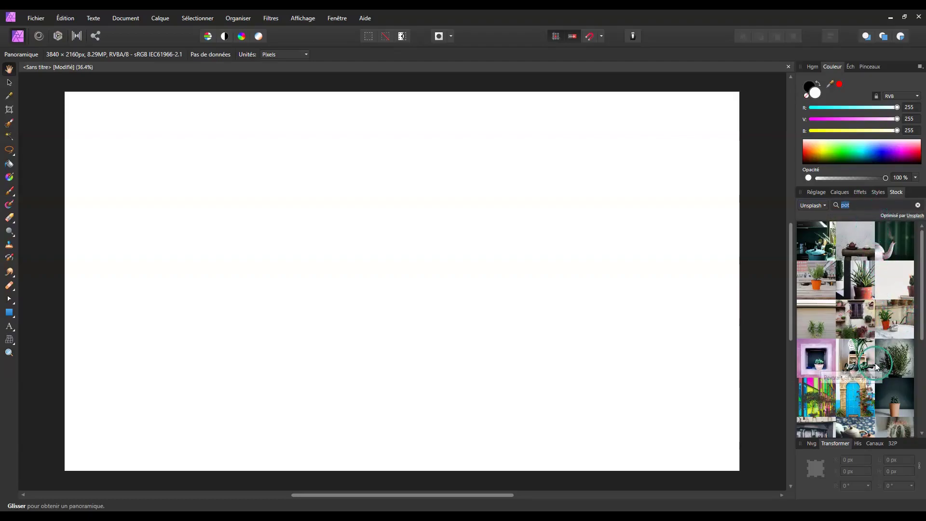
scroll(886, 322, down, 1)
scroll(886, 322, down, 5)
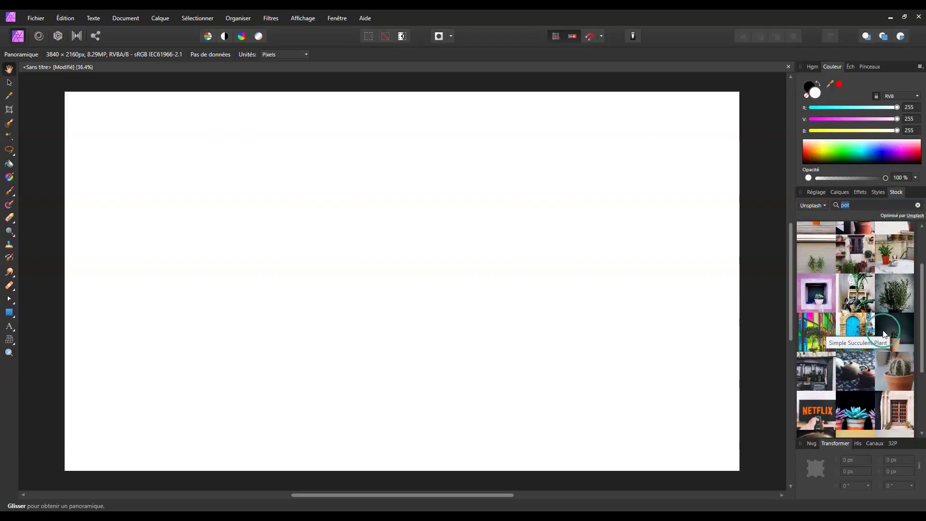
scroll(882, 330, down, 2)
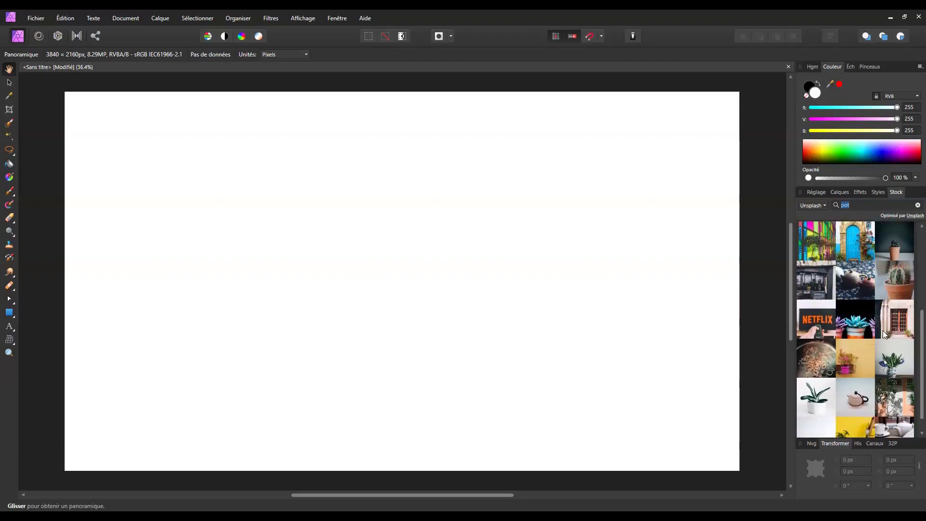
scroll(883, 331, up, 2)
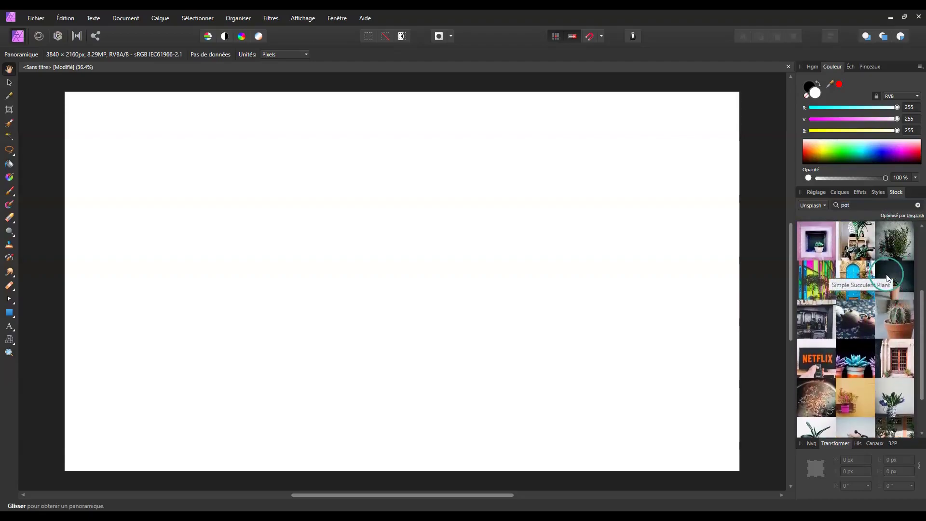
drag(900, 283, 417, 296)
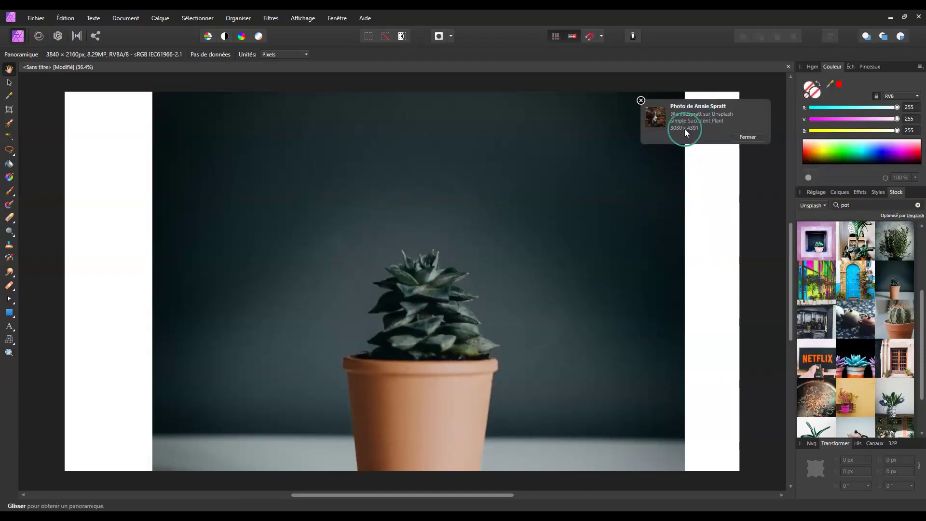
click(748, 137)
Scale the succulent photo down proportionally to about 1530 × 2208 px and move it up so the whole pot is on the page.
drag(424, 362, 484, 333)
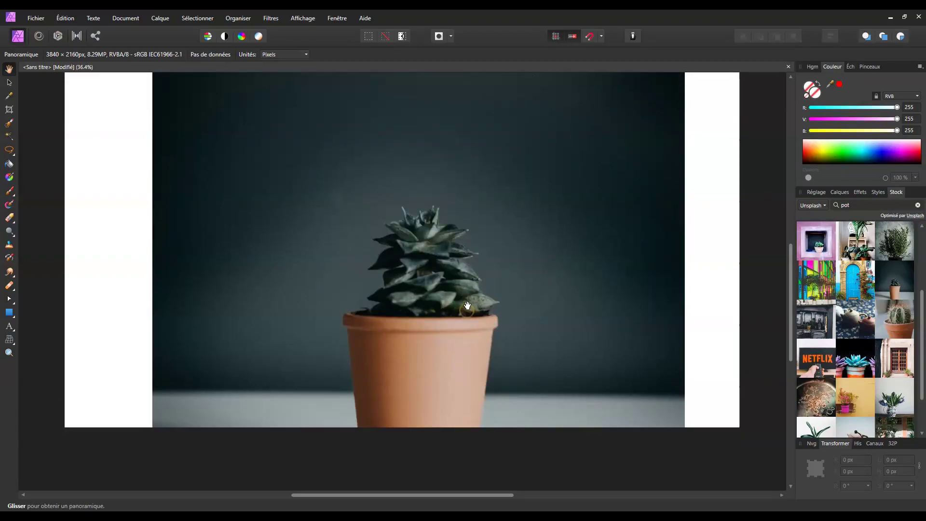
click(10, 84)
click(418, 182)
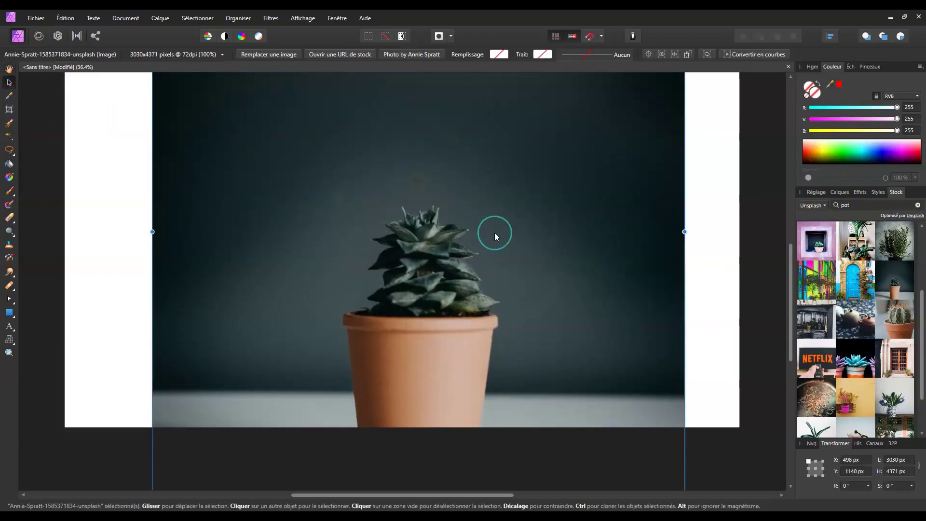
scroll(494, 233, down, 2)
scroll(514, 222, up, 1)
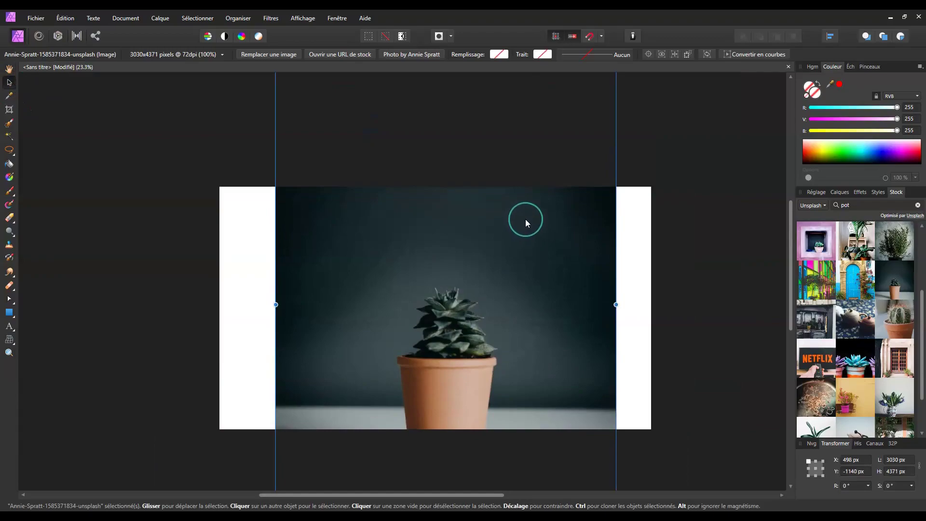
scroll(576, 154, down, 2)
drag(599, 96, 491, 251)
drag(463, 281, 502, 197)
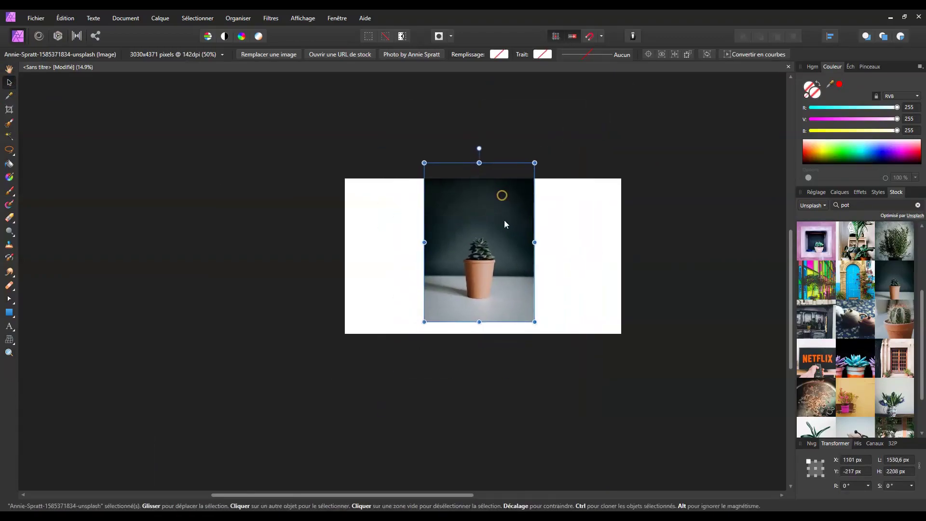
scroll(508, 253, up, 5)
scroll(439, 284, up, 3)
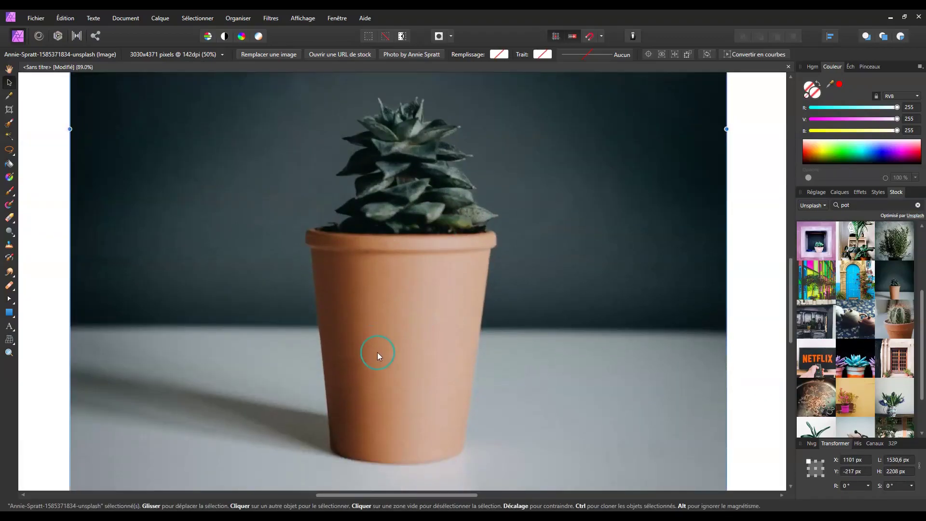
Deselect the photo and activate the Pen tool (Outil Plume).
click(38, 262)
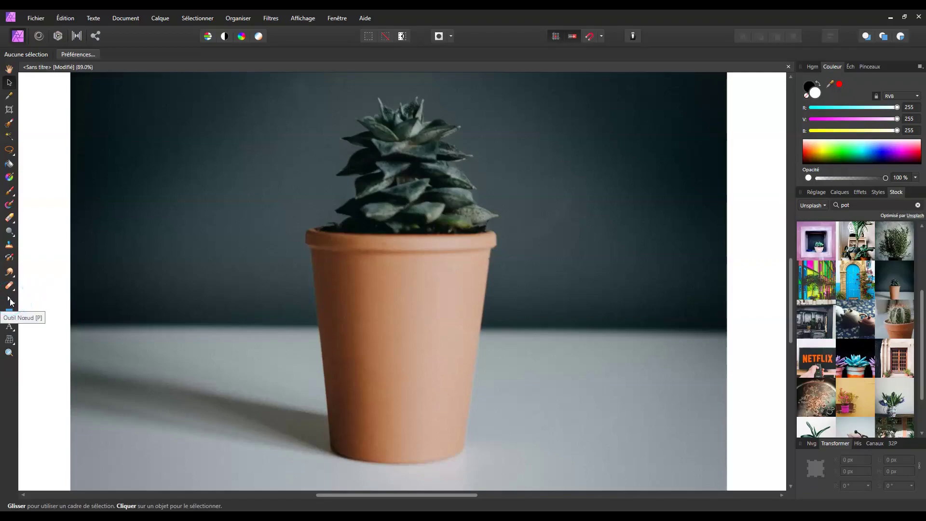
key(p)
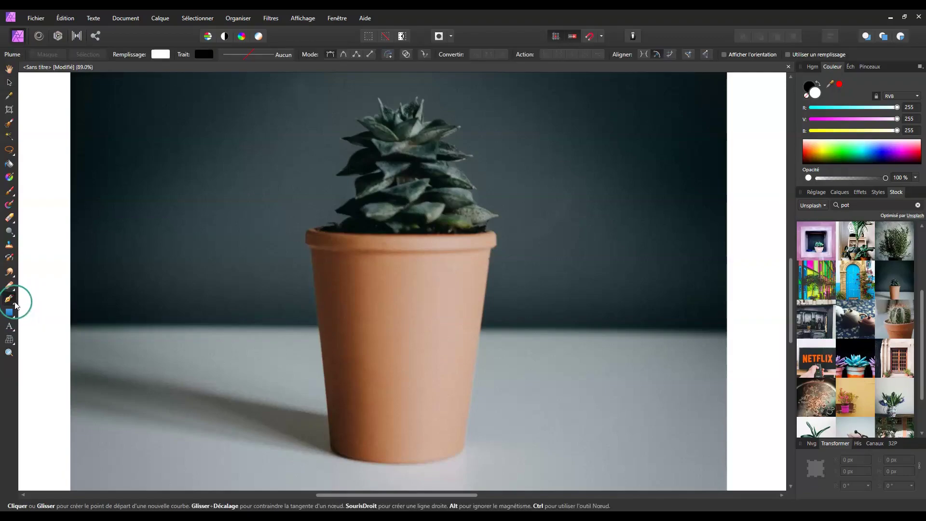
click(14, 304)
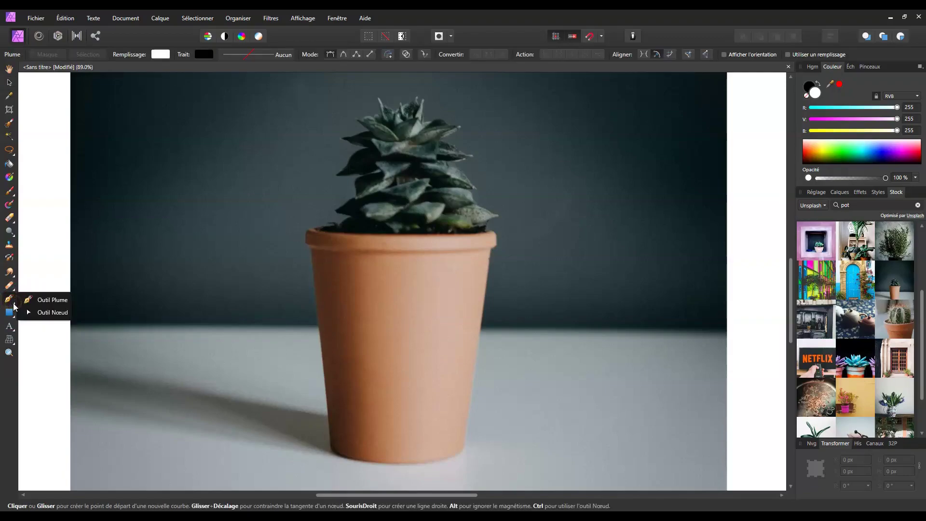
click(49, 314)
click(9, 302)
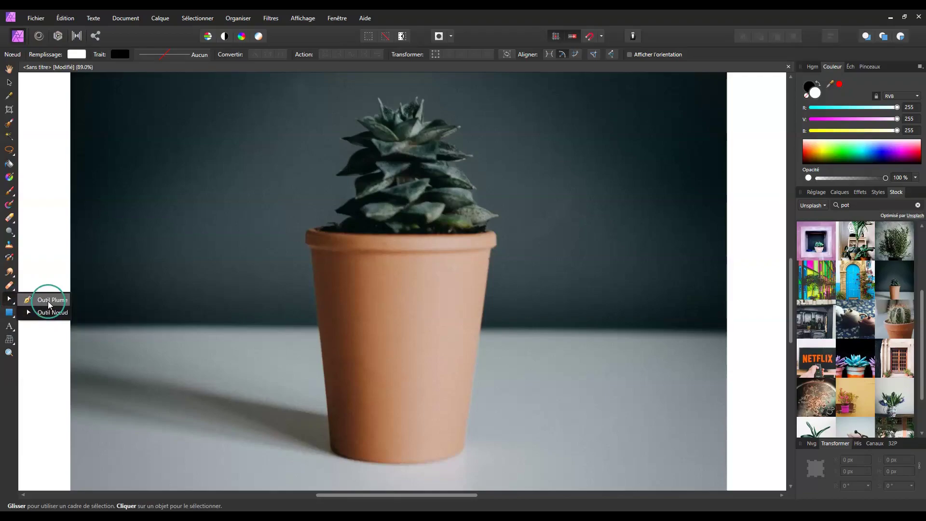
click(48, 300)
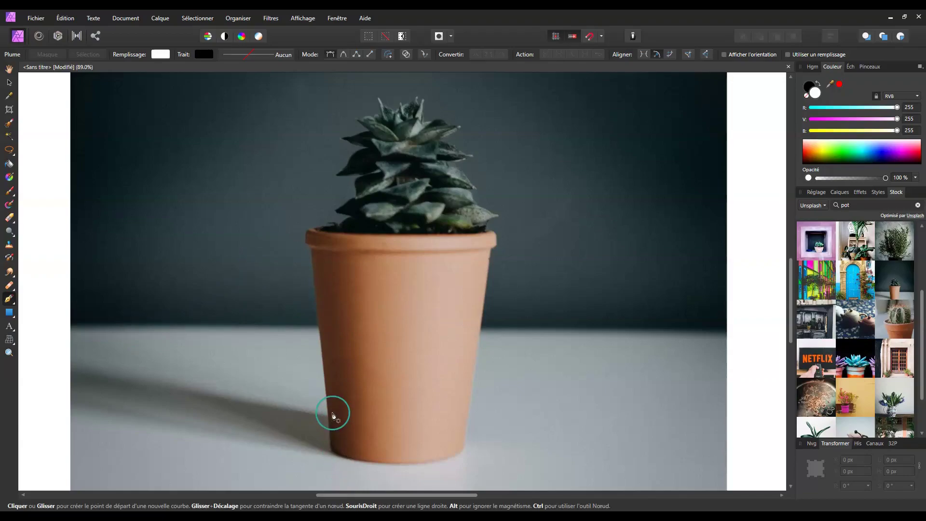
Trace the pot's left side with a straight Pen segment from just below the rim, continuing with a curve around the lower-left corner.
scroll(307, 252, up, 8)
scroll(308, 253, down, 4)
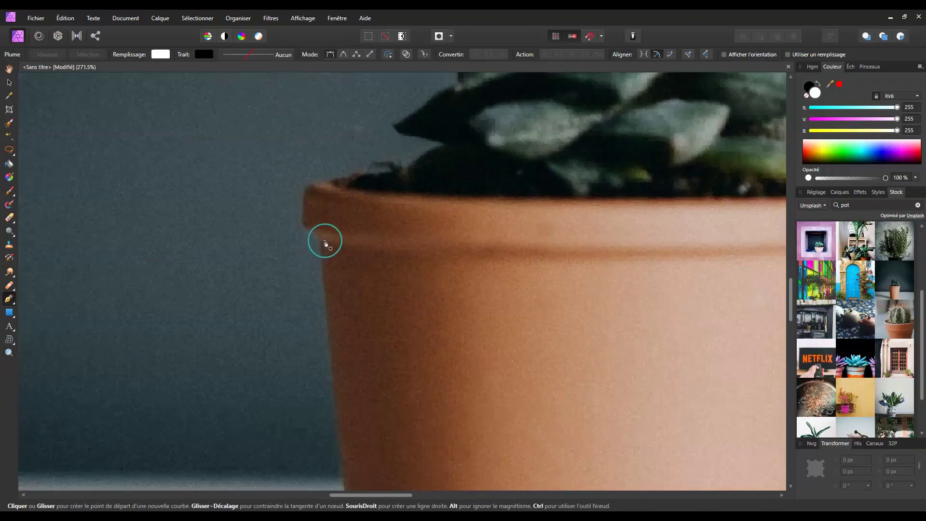
click(321, 235)
scroll(332, 333, down, 3)
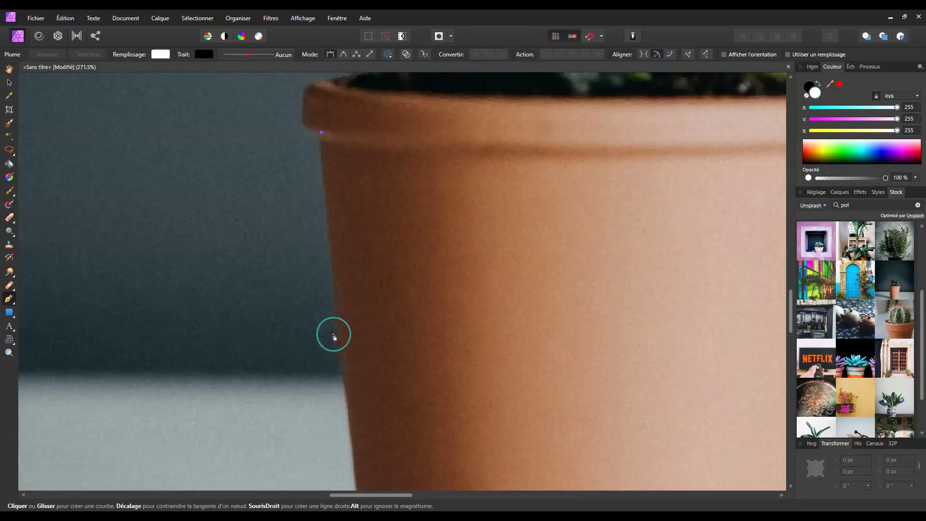
scroll(332, 336, down, 15)
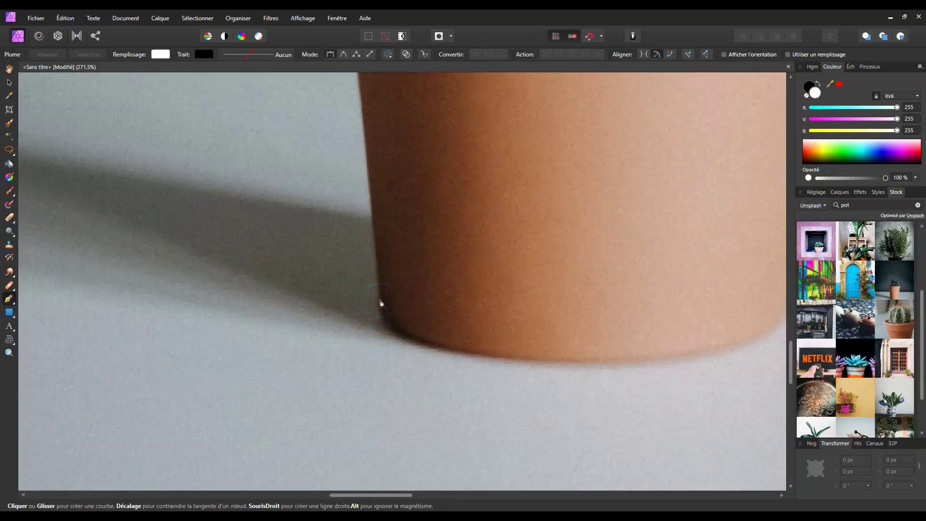
scroll(376, 280, up, 16)
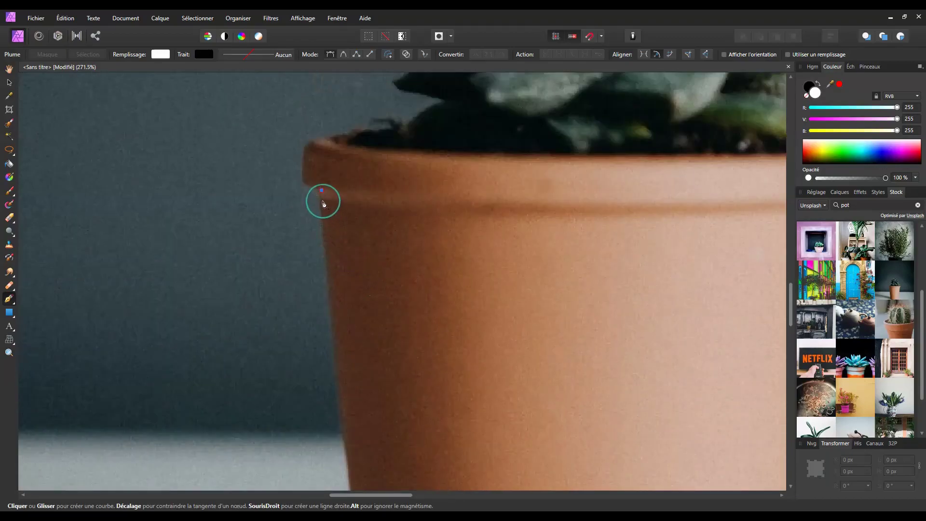
click(322, 193)
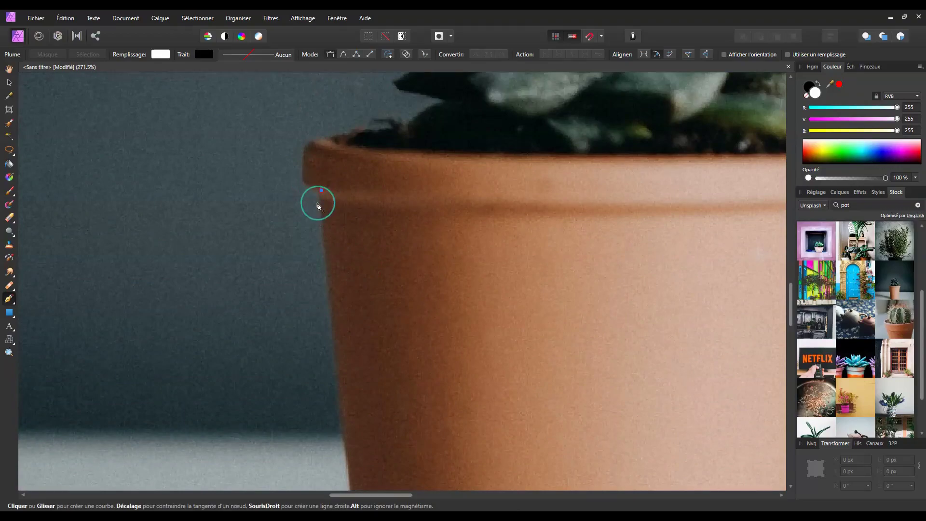
scroll(387, 347, down, 10)
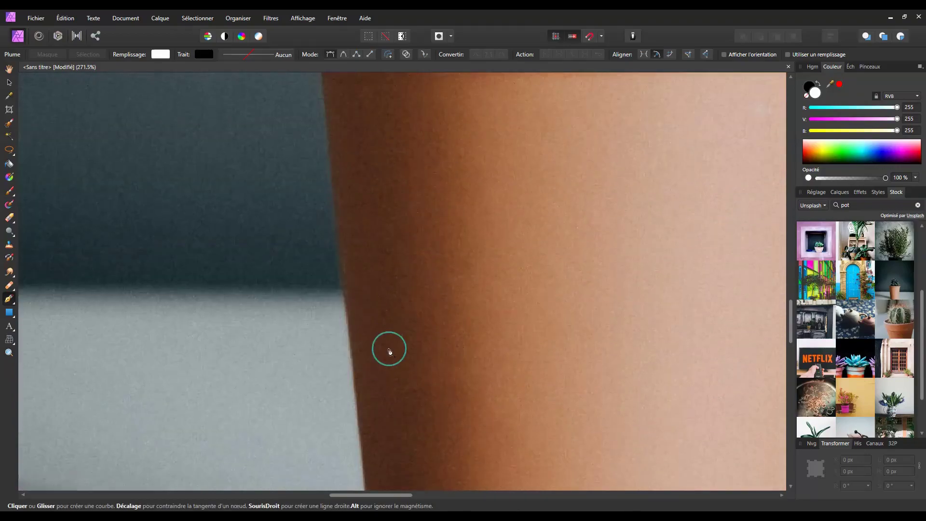
scroll(386, 386, up, 2)
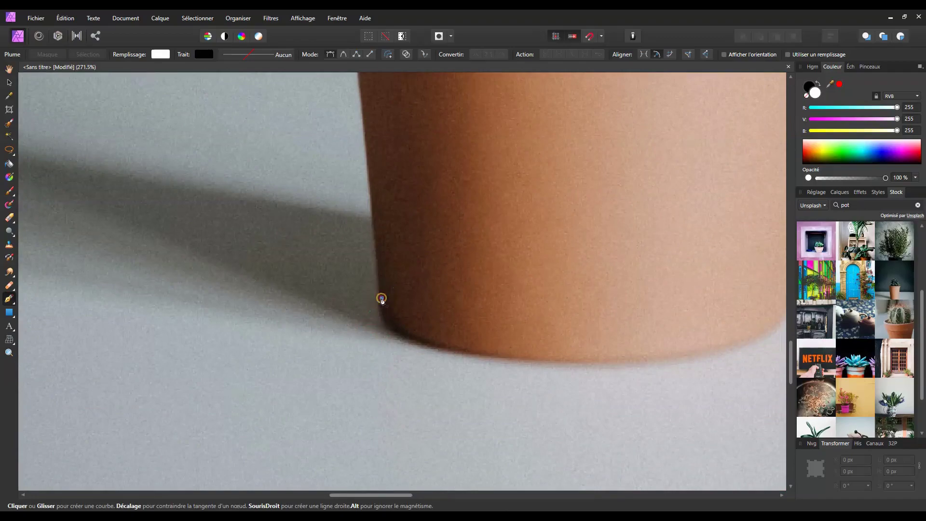
click(382, 299)
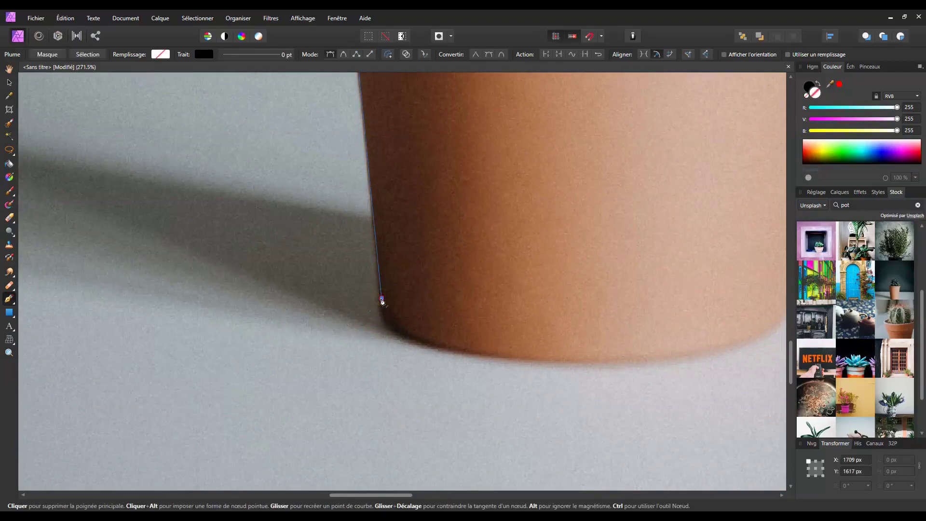
click(382, 299)
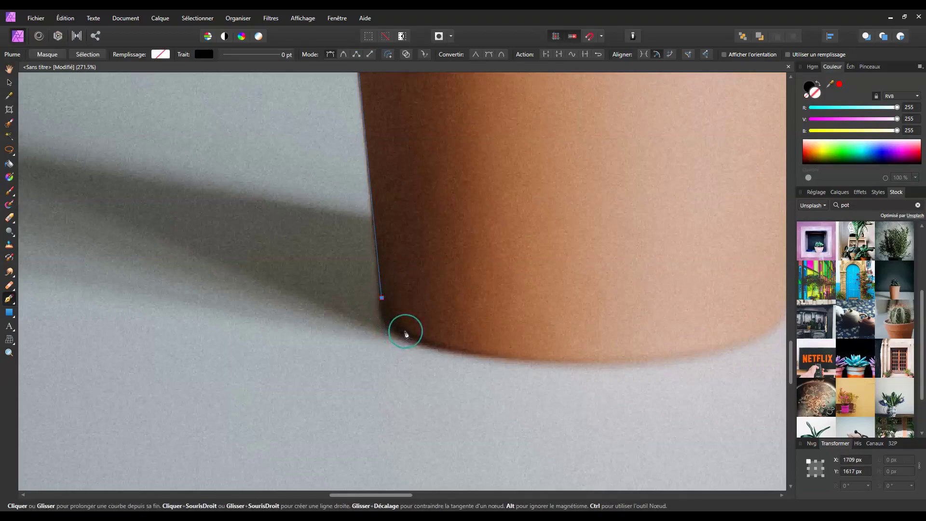
drag(404, 332, 430, 339)
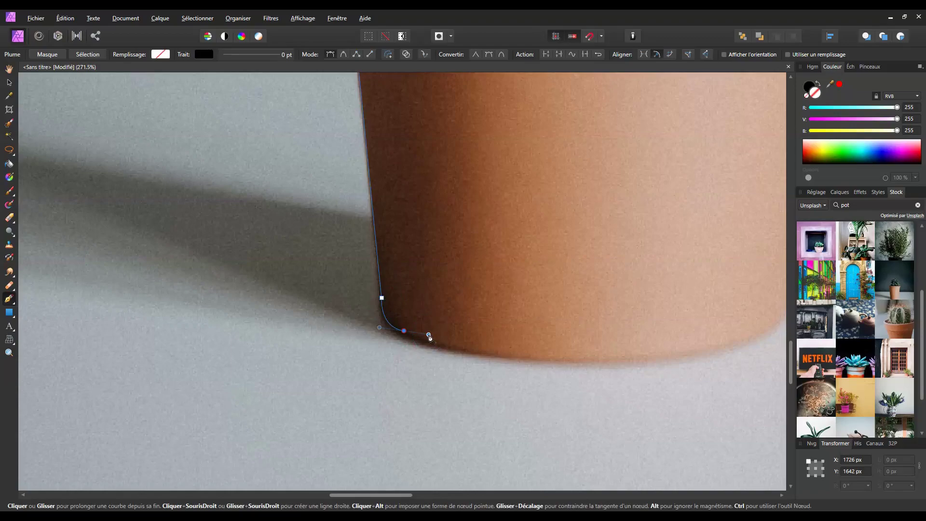
click(428, 335)
key(ctrl+z)
key(ctrl+z)
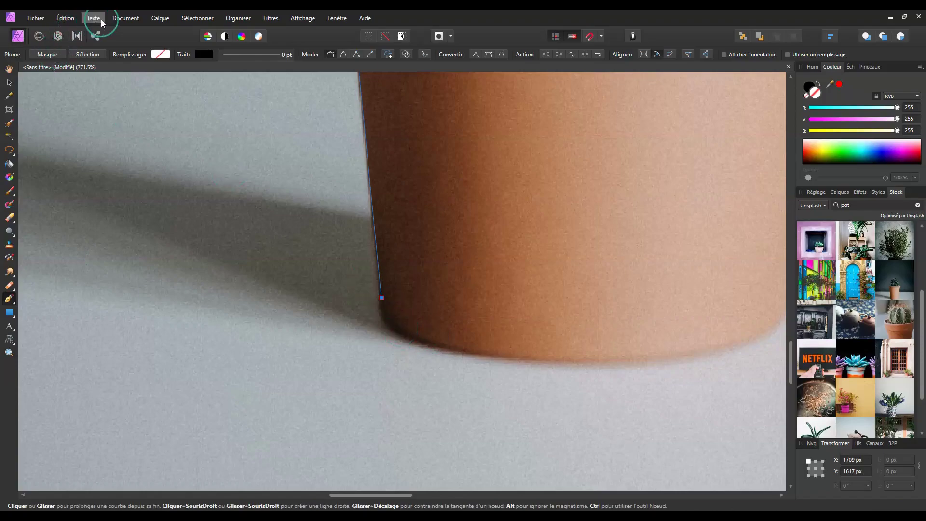
click(76, 19)
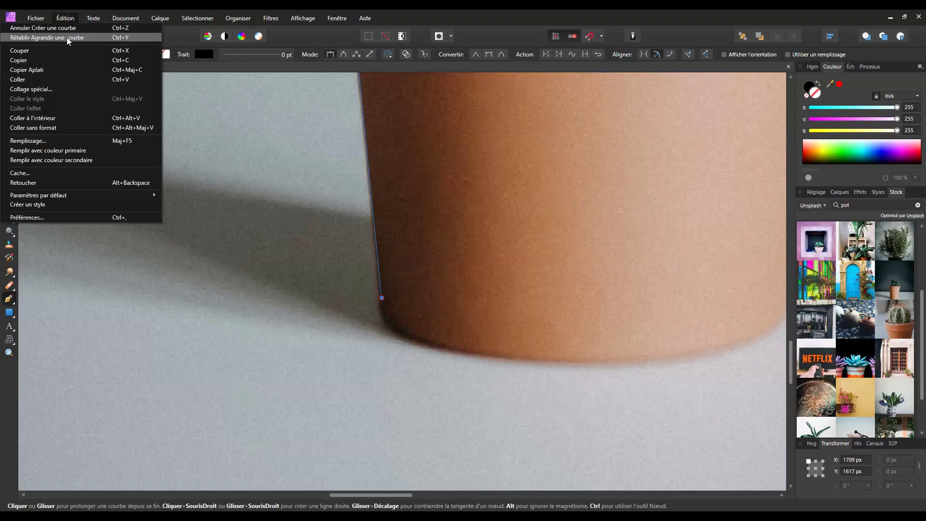
click(67, 37)
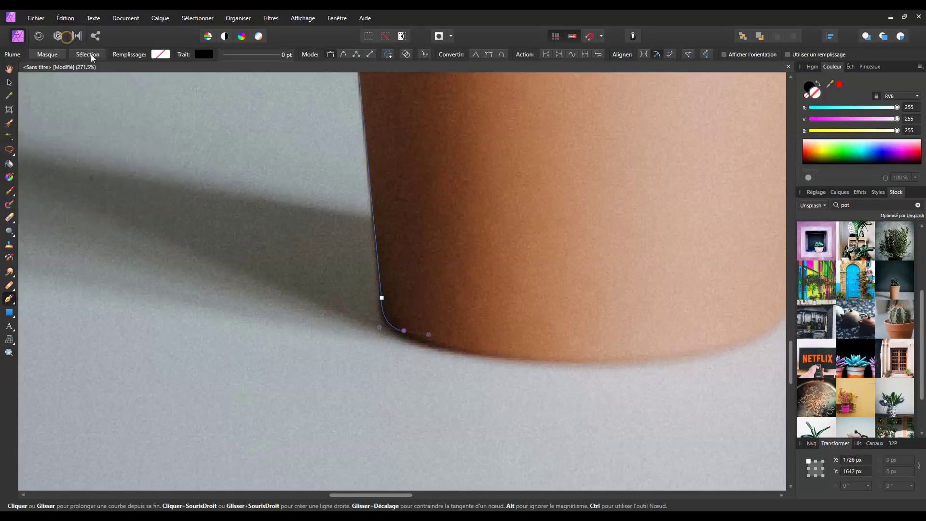
click(467, 349)
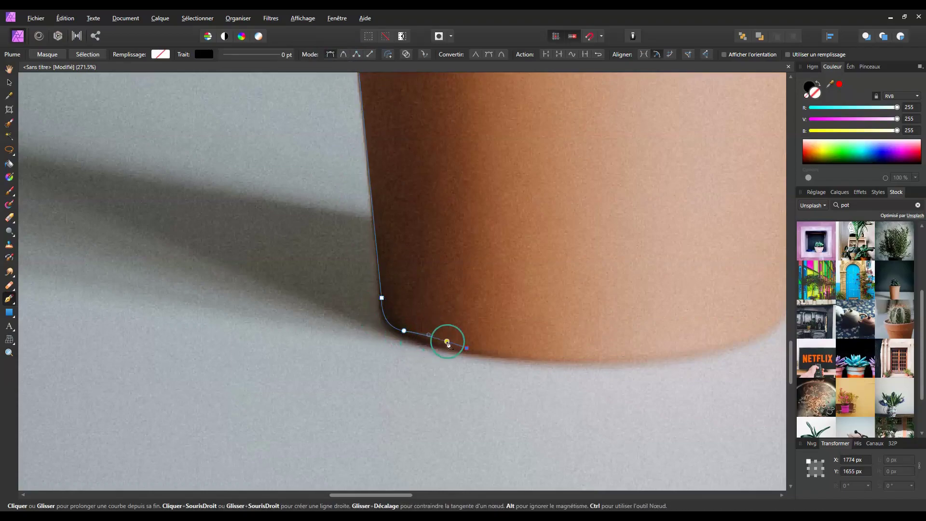
key(ctrl+z)
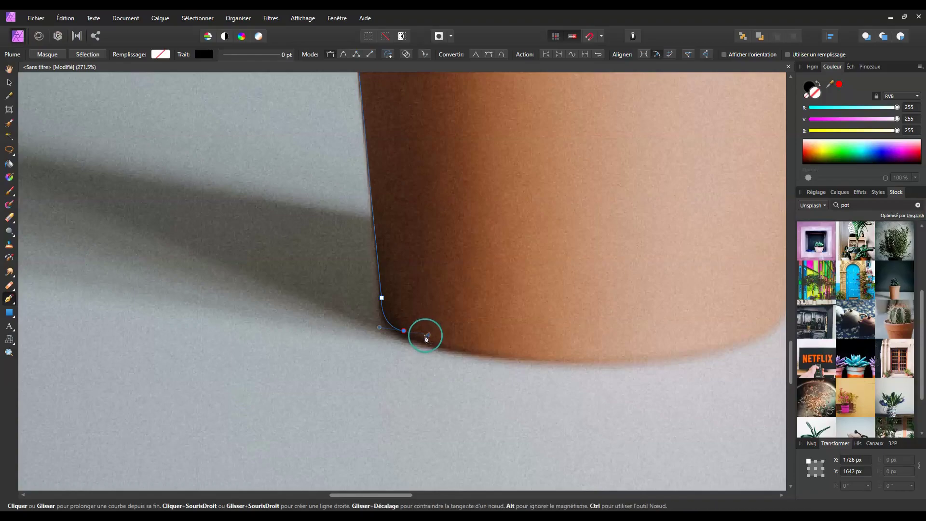
key(alt)
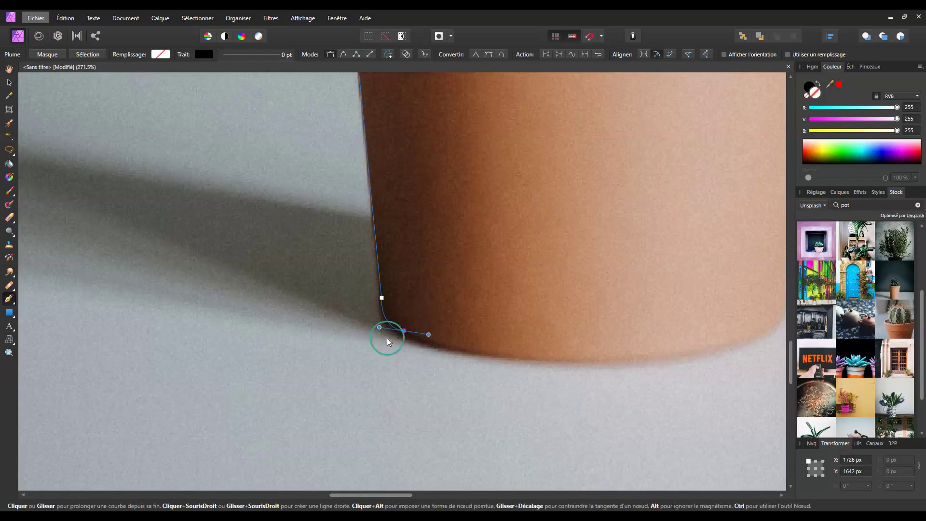
drag(429, 335, 425, 345)
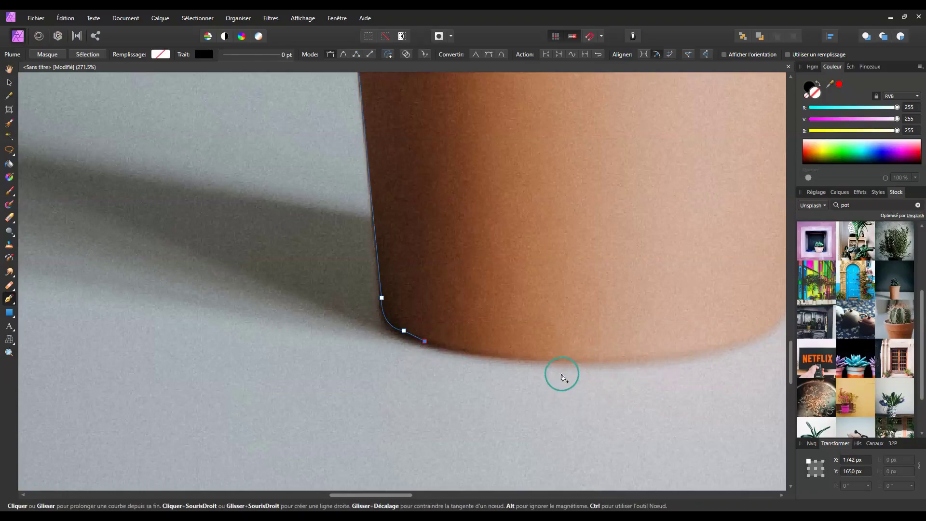
drag(562, 374, 275, 382)
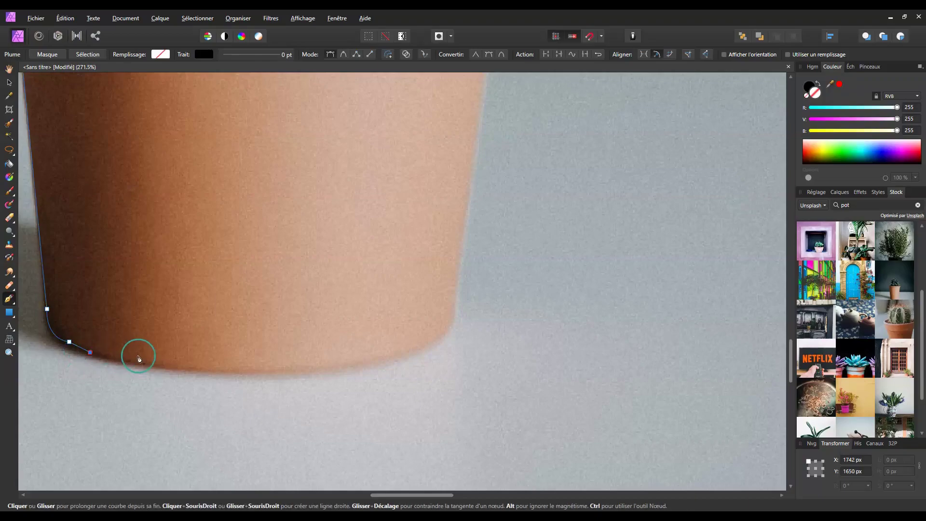
key(ctrl+z)
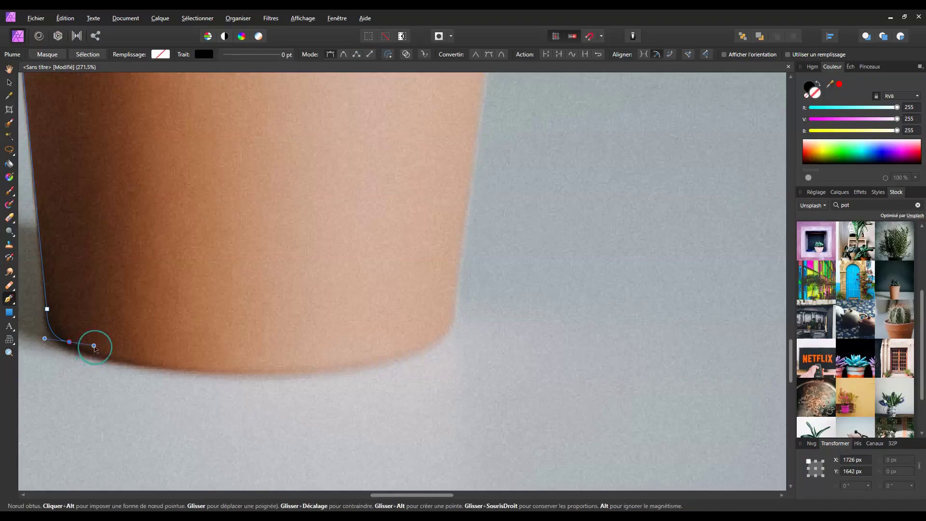
Trace the pot's base with one curved segment to the lower-right corner, then shorten the end node's outgoing handle to fit that corner.
drag(93, 347, 155, 364)
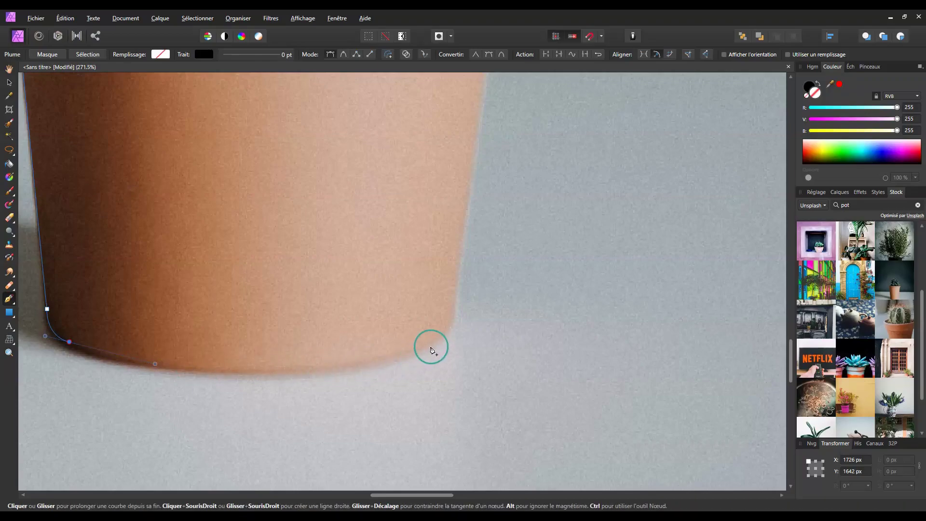
drag(429, 345, 594, 299)
drag(589, 299, 591, 291)
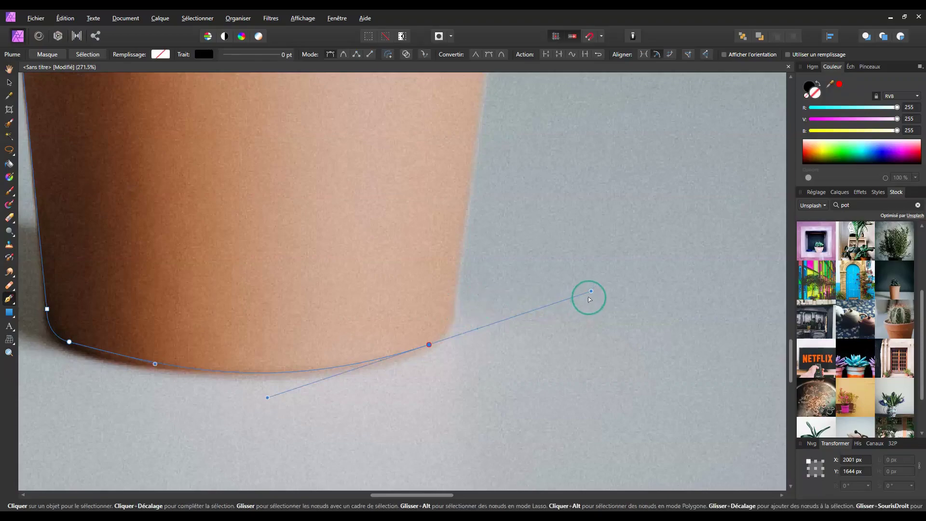
drag(591, 291, 448, 338)
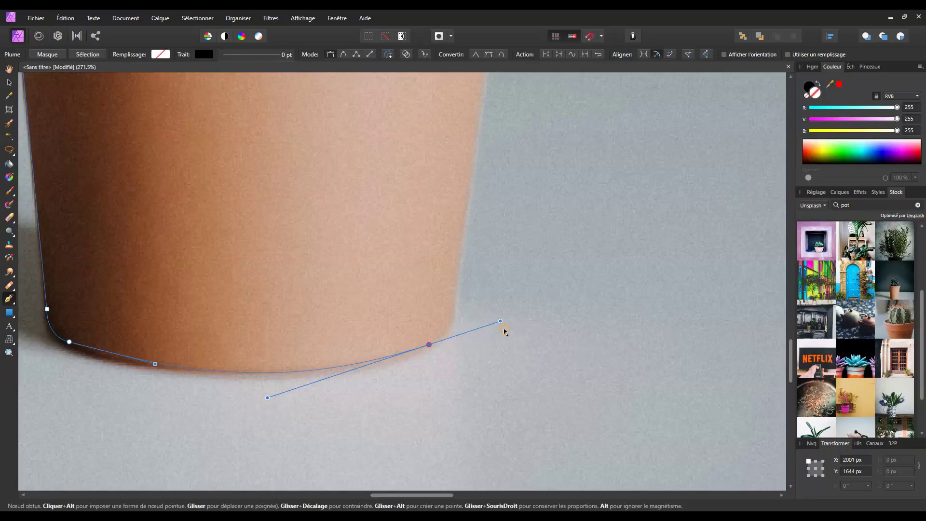
mouse_move(461, 340)
mouse_down()
mouse_move(482, 341)
mouse_move(476, 327)
mouse_move(422, 335)
mouse_move(448, 341)
mouse_up()
drag(484, 332, 454, 339)
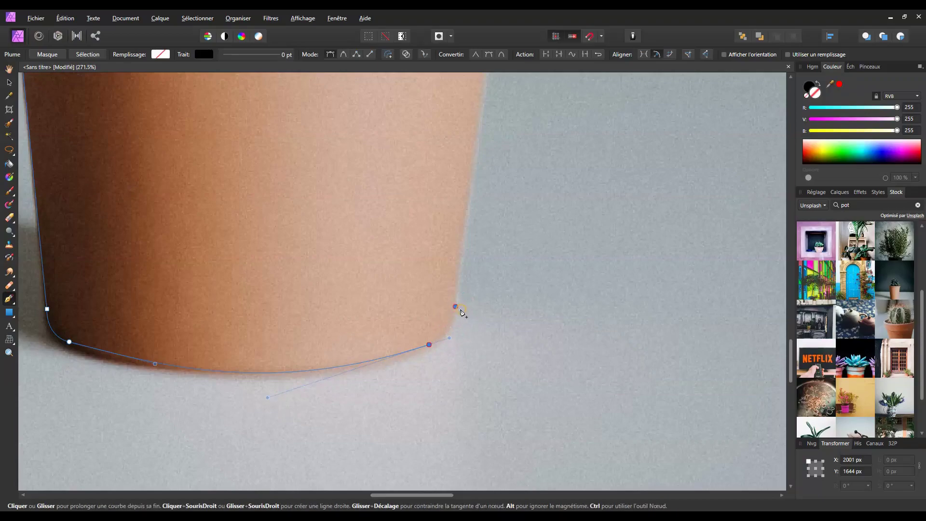
Round the pot's lower-right corner with a short curve and extend the path straight up the right side to just below the rim.
drag(455, 306, 462, 283)
drag(461, 284, 462, 289)
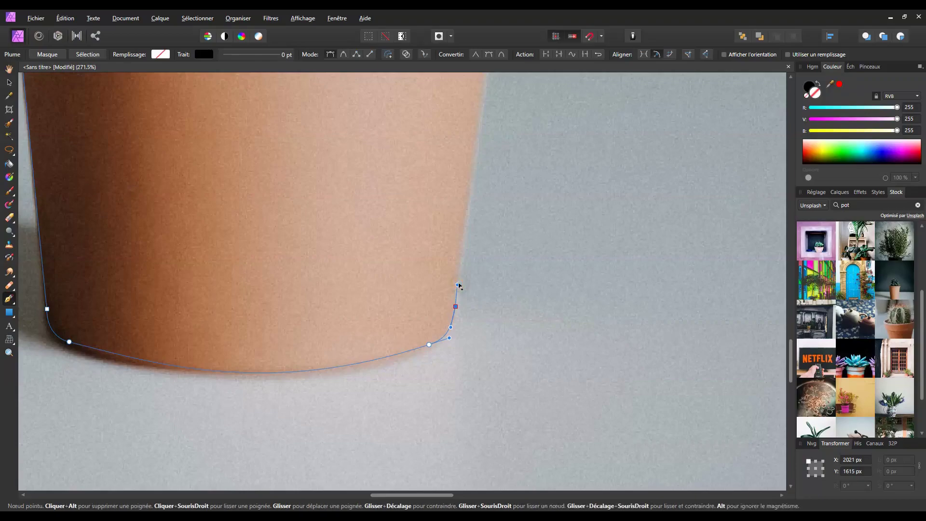
scroll(460, 287, up, 10)
scroll(526, 227, up, 3)
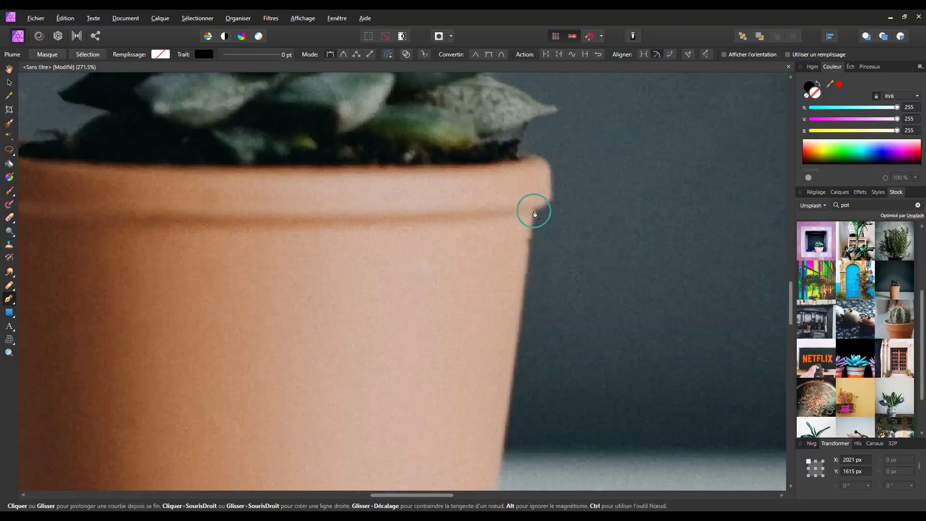
scroll(536, 347, down, 6)
scroll(534, 391, down, 5)
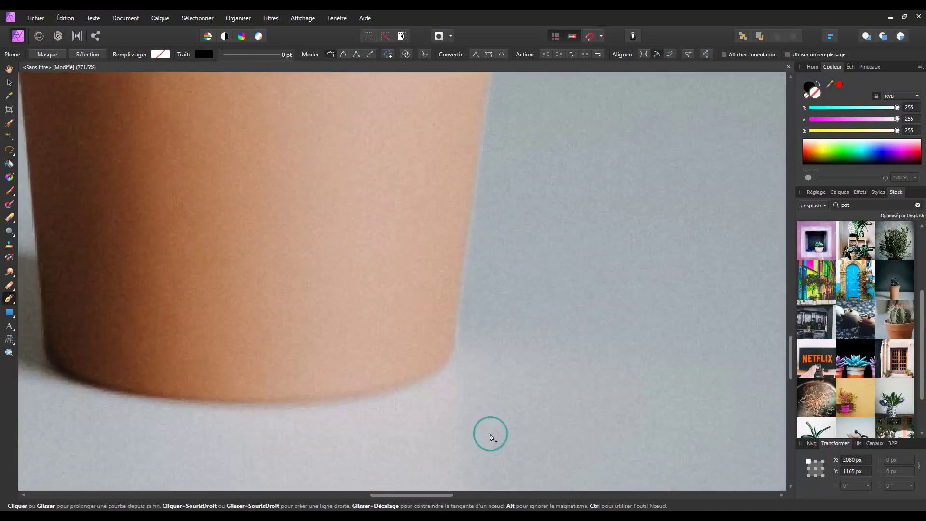
scroll(560, 203, up, 5)
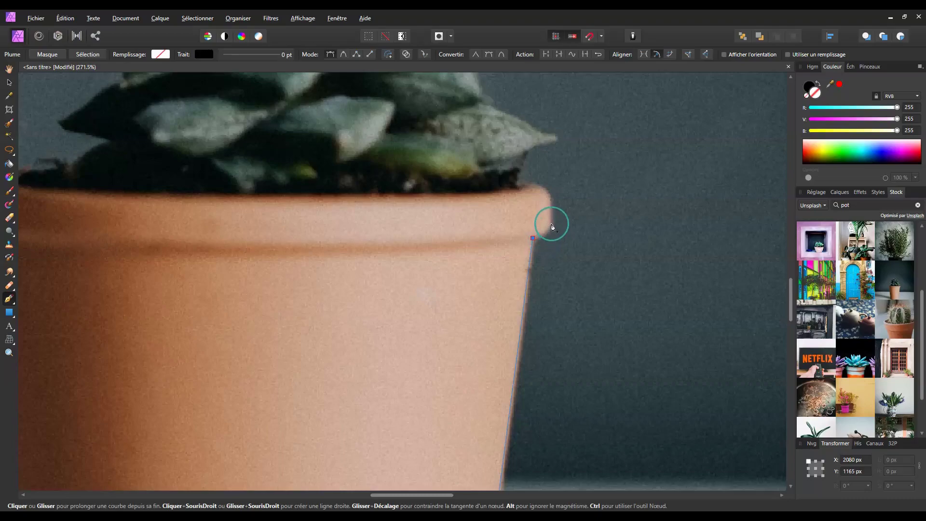
Trace the rim's right end, curving around its lower corner, going straight up its side and rounding the top corner to the inner edge.
mouse_move(551, 224)
mouse_down()
mouse_move(563, 229)
mouse_move(559, 208)
mouse_up()
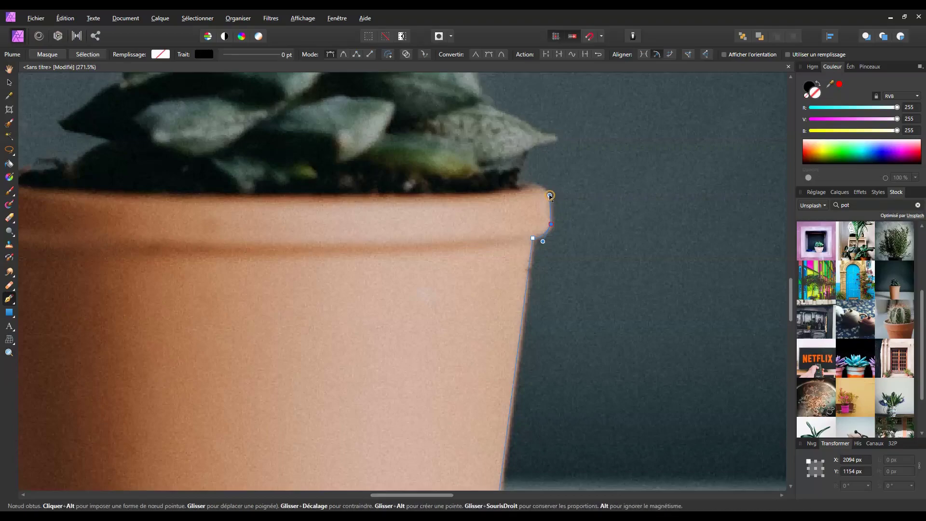
key(ctrl)
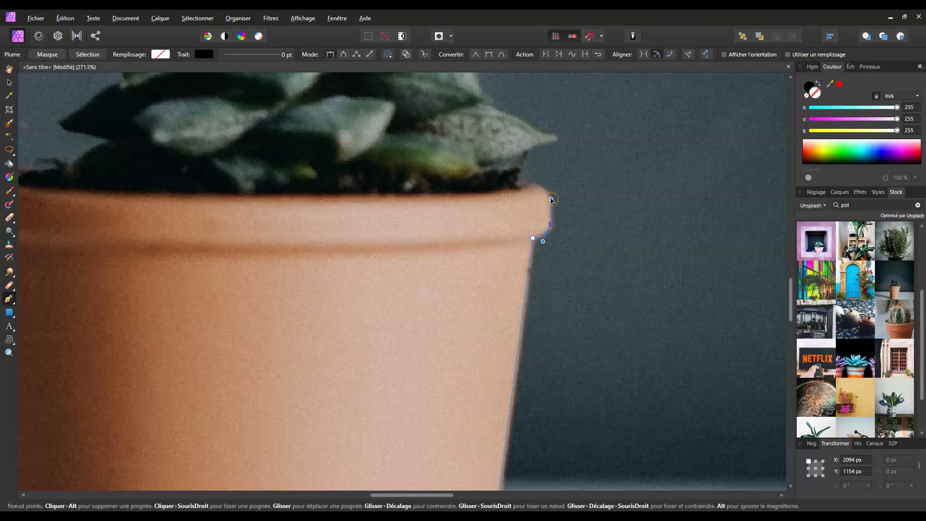
click(551, 198)
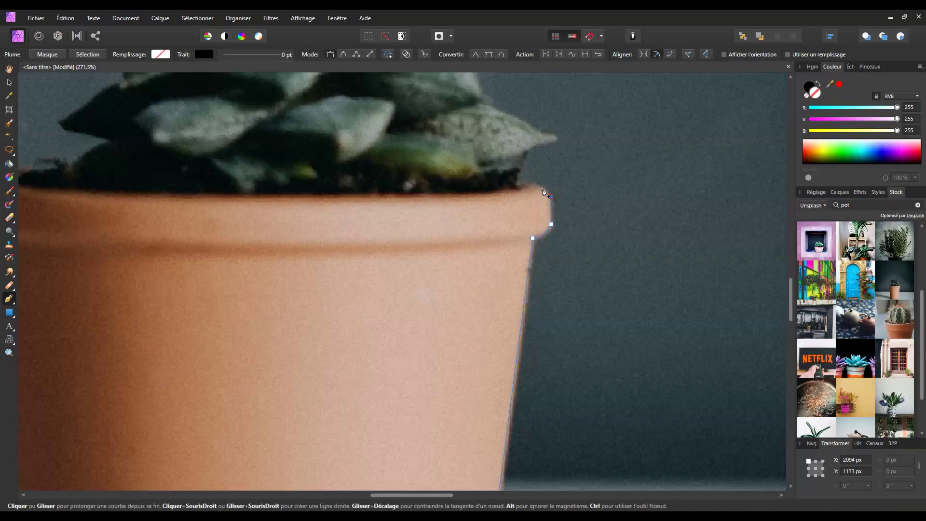
drag(520, 183, 493, 188)
drag(503, 189, 515, 189)
click(516, 188)
Trace the rim's upper edge with one long curve to its left end, retract the outgoing handle and add a node just above.
key(space)
drag(317, 237, 746, 251)
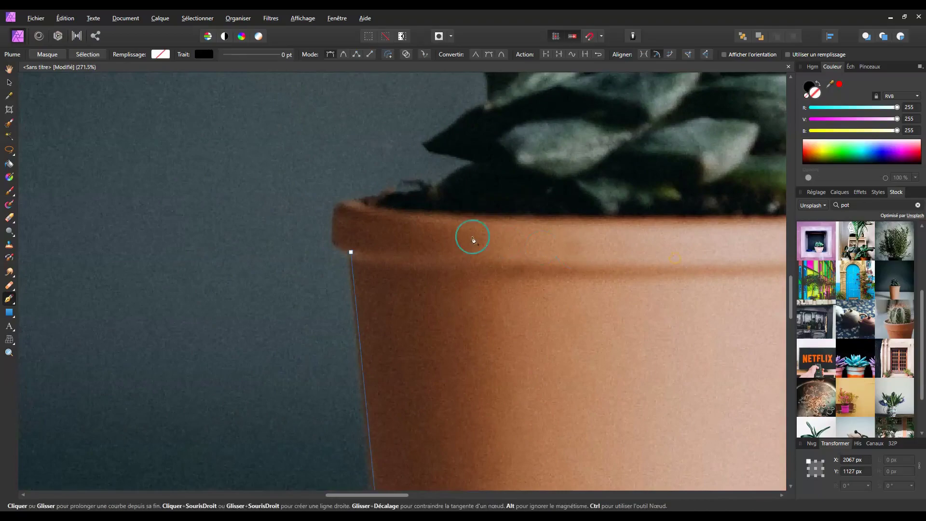
drag(375, 204, 183, 181)
scroll(220, 181, down, 5)
scroll(236, 206, up, 5)
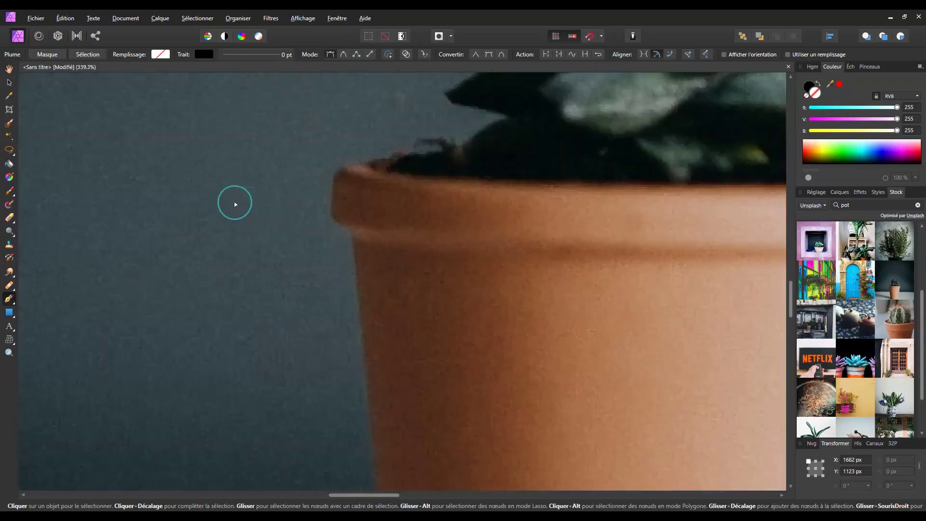
scroll(264, 196, down, 3)
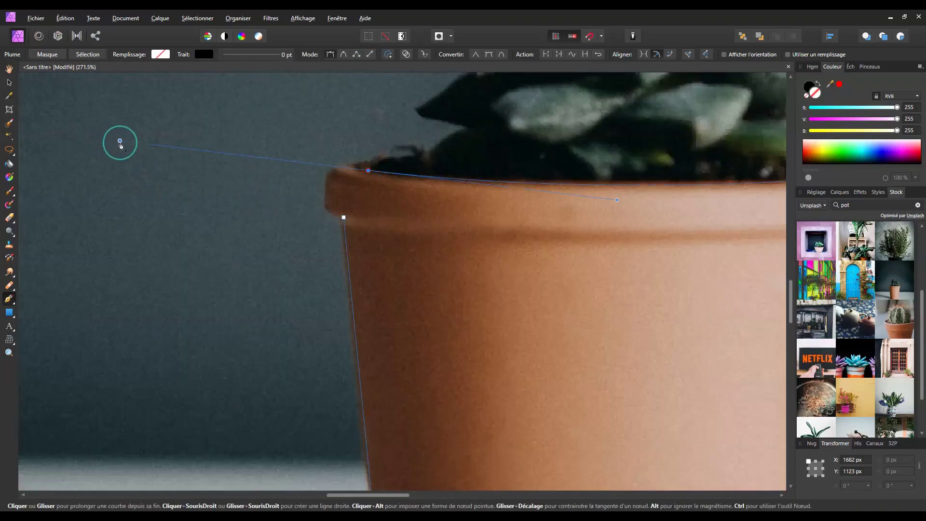
click(120, 141)
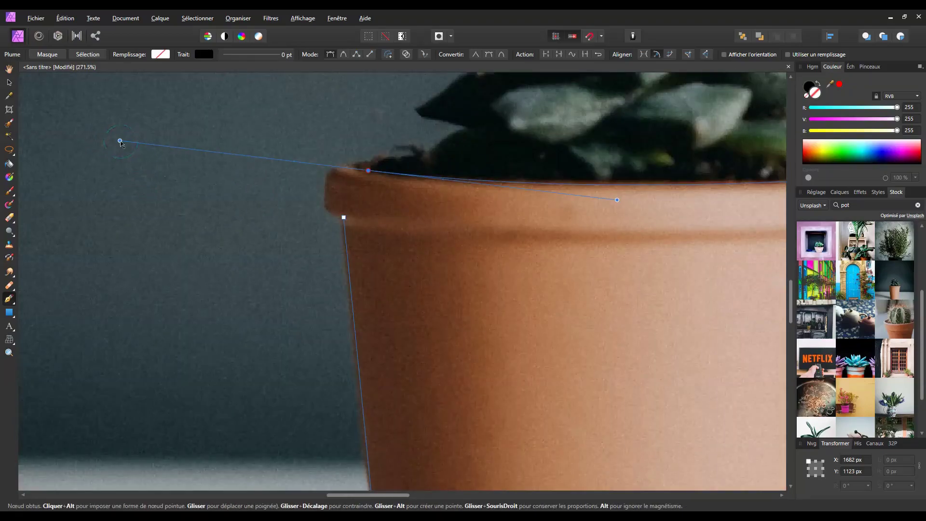
drag(121, 141, 362, 171)
drag(362, 170, 369, 163)
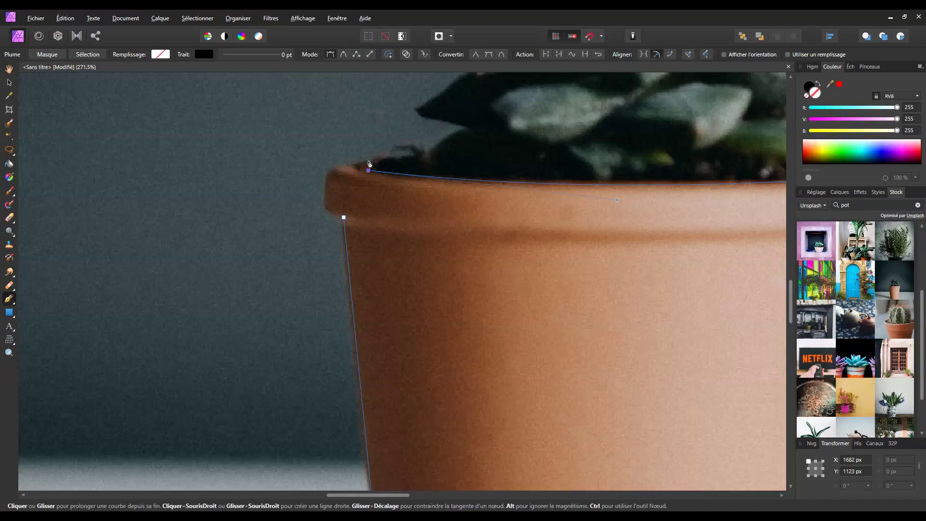
Continue the path around the rim's upper-left corner with a small curve and adjust its handles to follow the edge.
click(338, 167)
drag(327, 179, 329, 192)
click(327, 203)
key(ctrl+z)
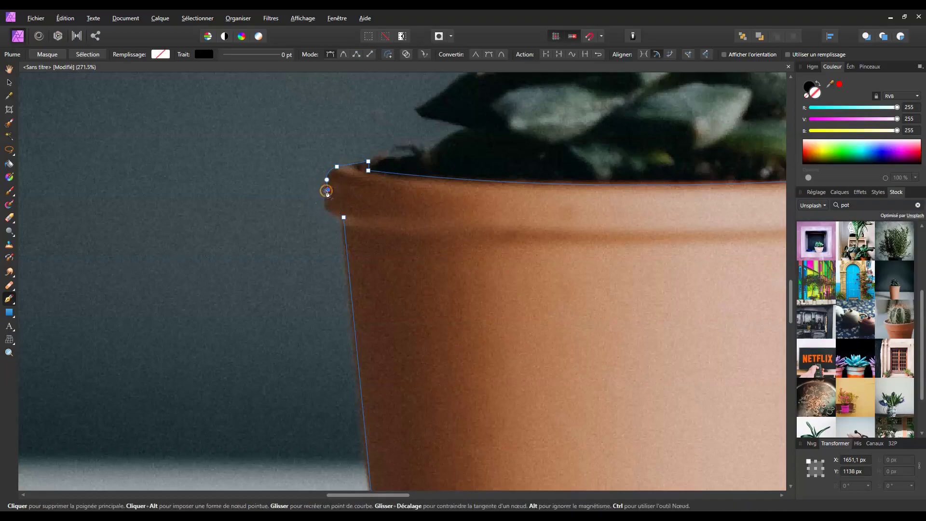
key(ctrl+z)
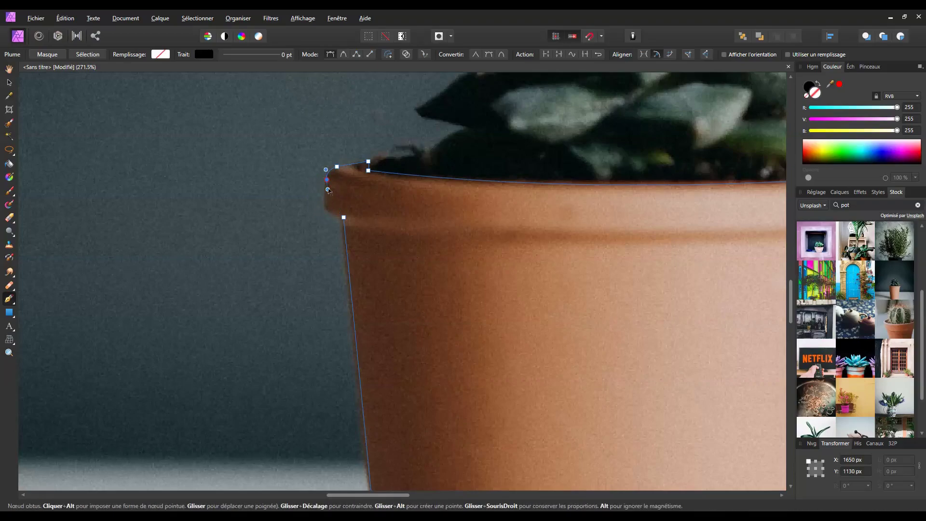
drag(326, 192, 326, 192)
key(ctrl+z)
drag(327, 191, 326, 171)
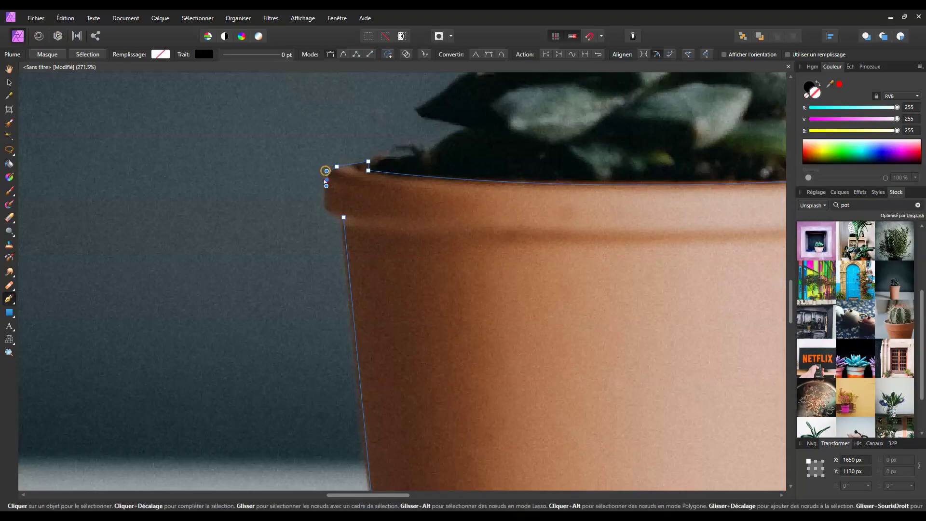
Extend the path down the rim's left side and close it at the starting node with a curve under the rim.
click(326, 205)
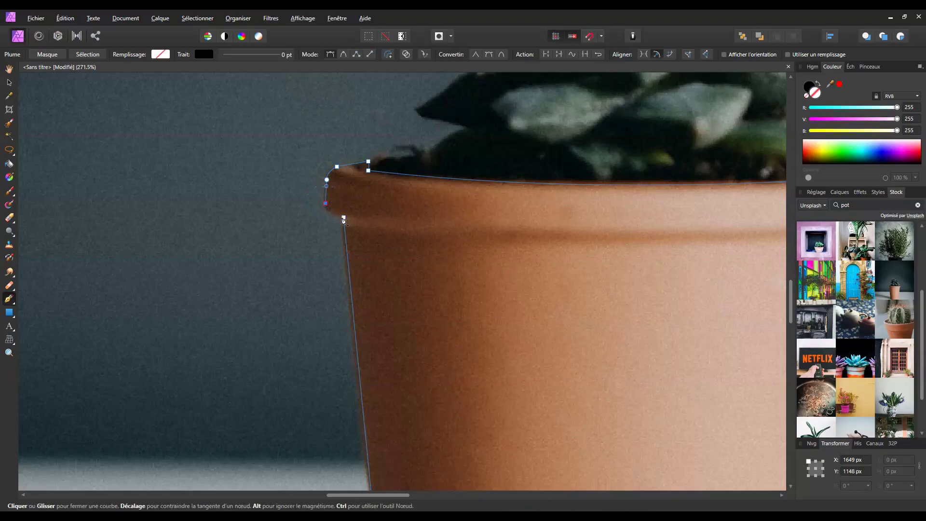
drag(368, 220, 361, 216)
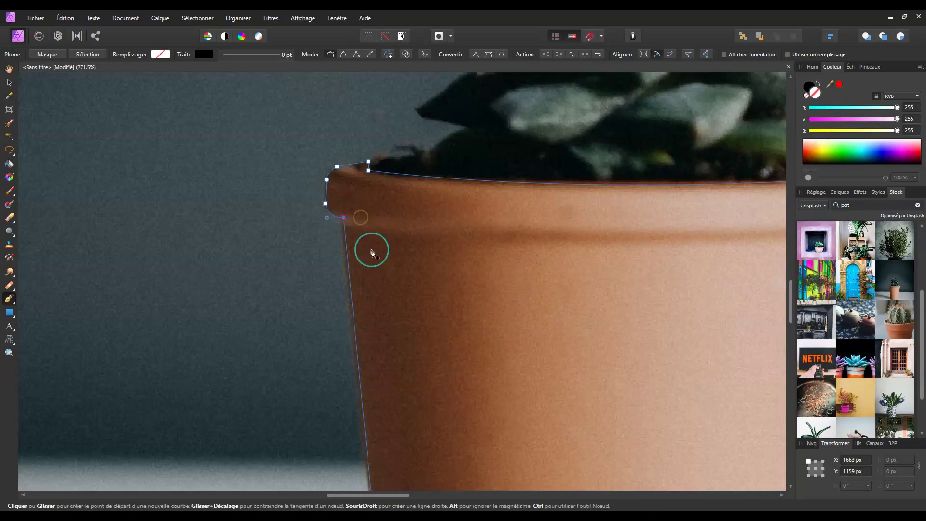
scroll(463, 264, down, 5)
drag(650, 318, 589, 329)
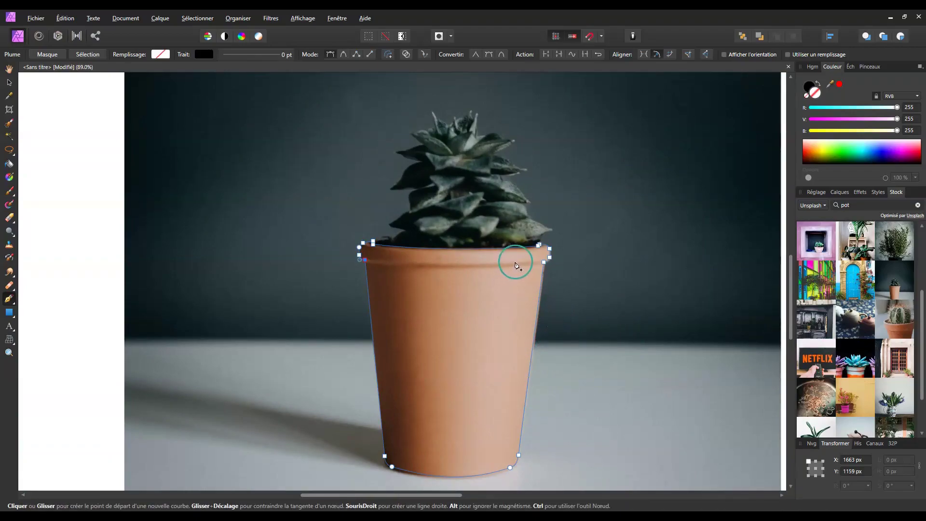
Add a mask layer to the pot curve and nest the photo layer inside the curve to cut out the pot.
click(840, 192)
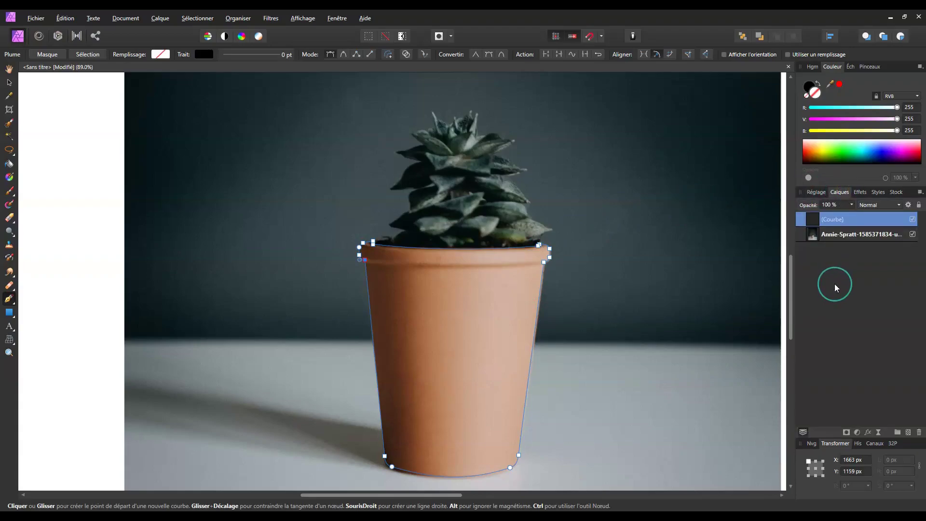
key(ctrl+minus)
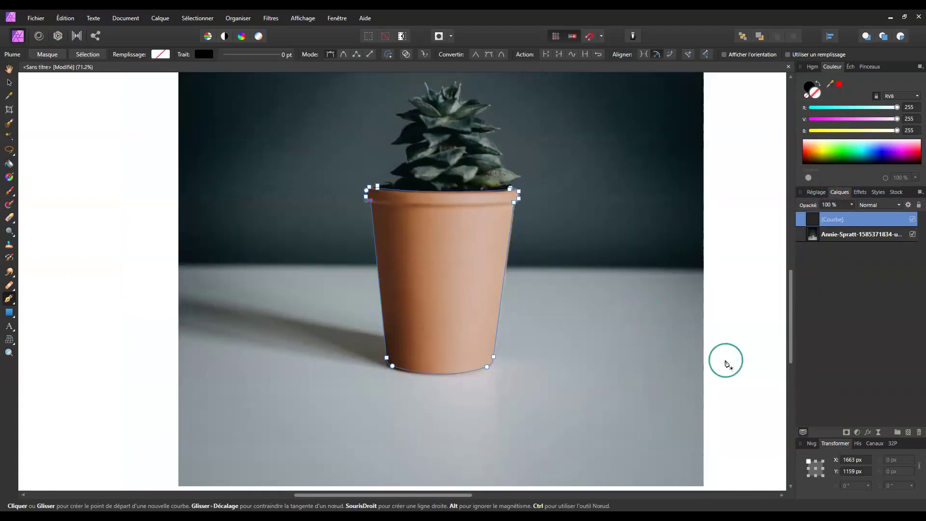
click(847, 433)
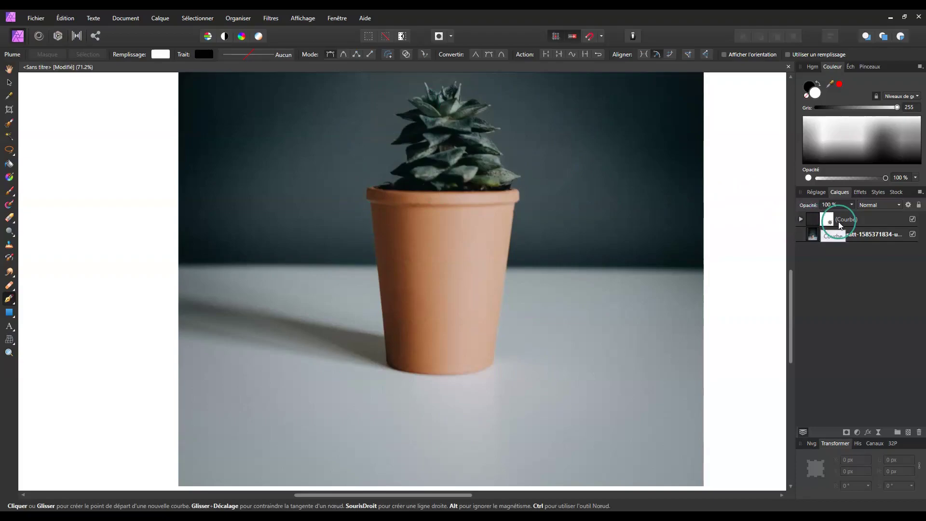
click(814, 237)
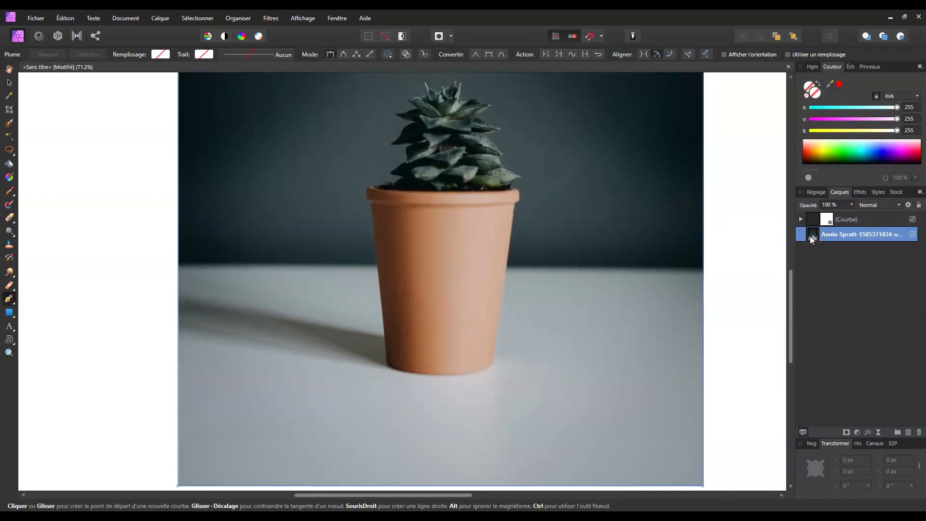
drag(810, 236, 826, 224)
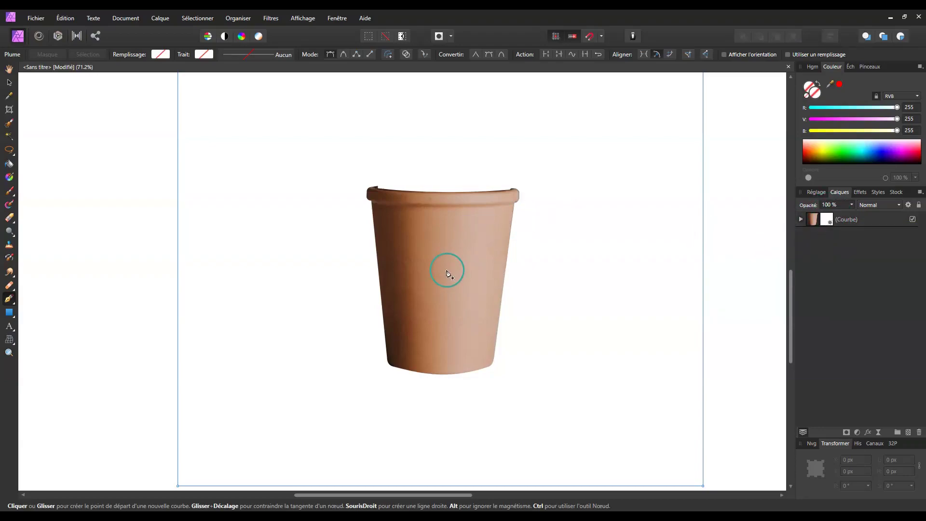
Examine the cut-out pot's edges up close, including the rim's upper-left corner.
scroll(447, 242, up, 2)
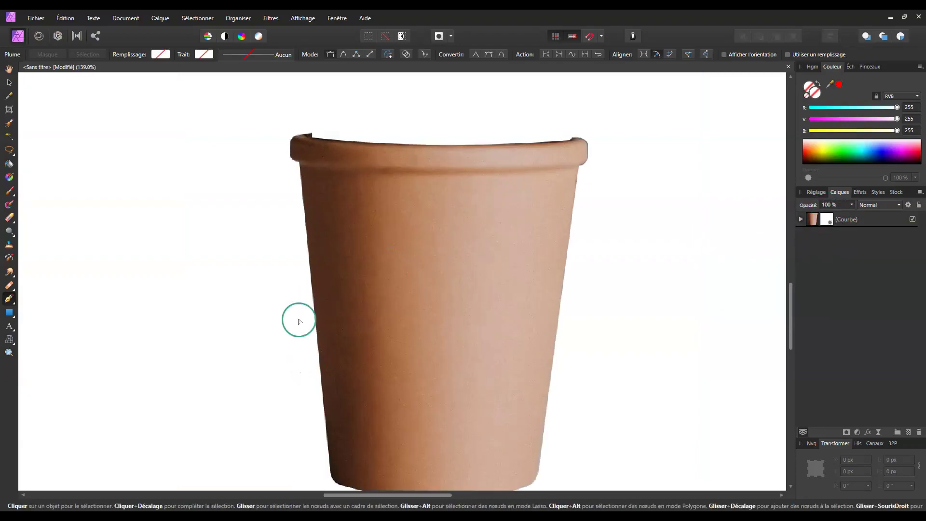
scroll(331, 302, up, 6)
scroll(358, 292, down, 9)
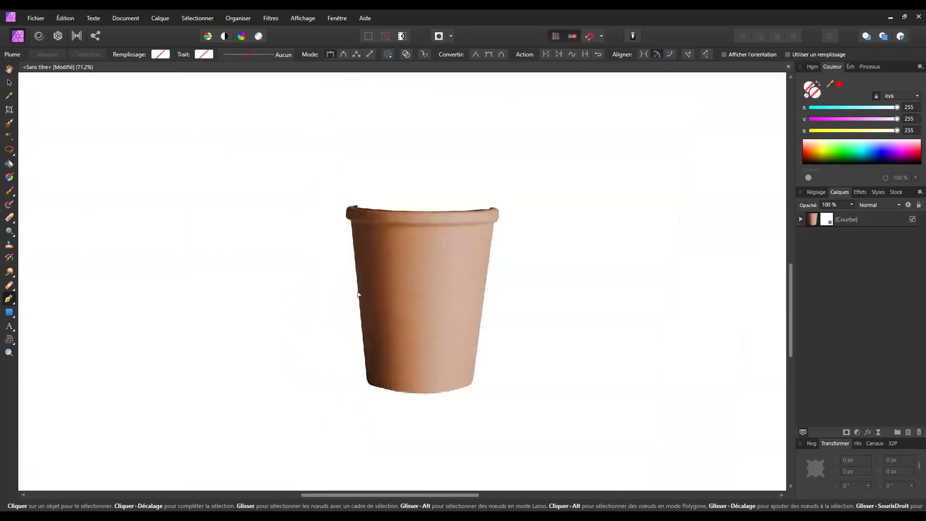
scroll(437, 323, up, 1)
scroll(437, 323, up, 1)
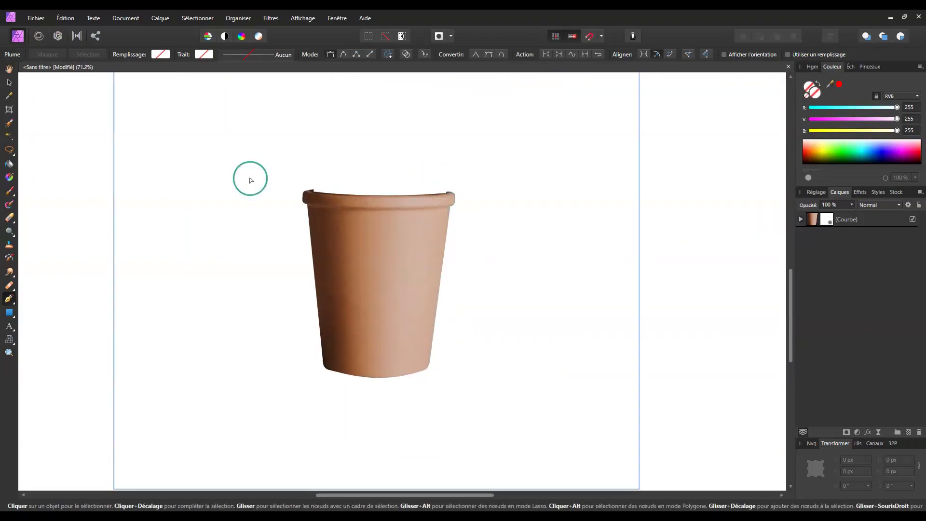
scroll(311, 193, up, 7)
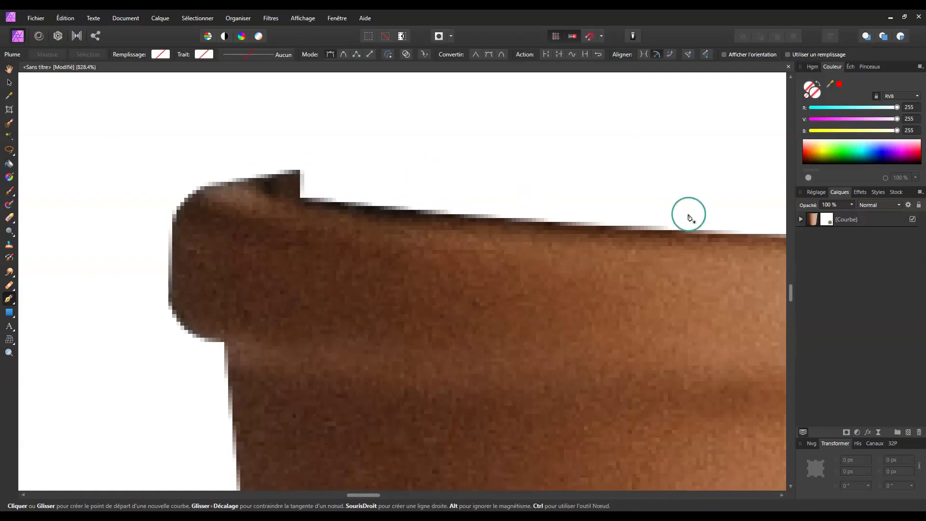
Move the pot curve's pointed node at the rim's upper-left corner inward to about X 1679 px, Y 1118 px.
click(852, 221)
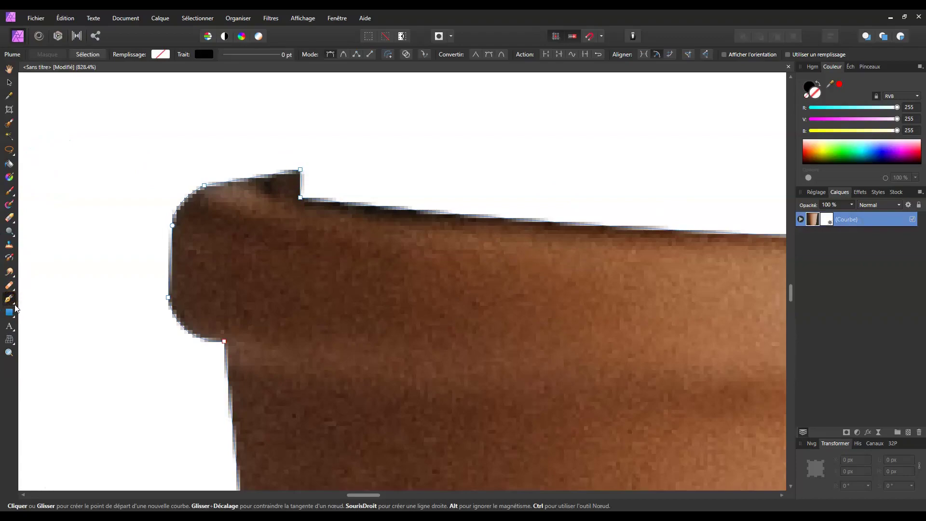
key(a)
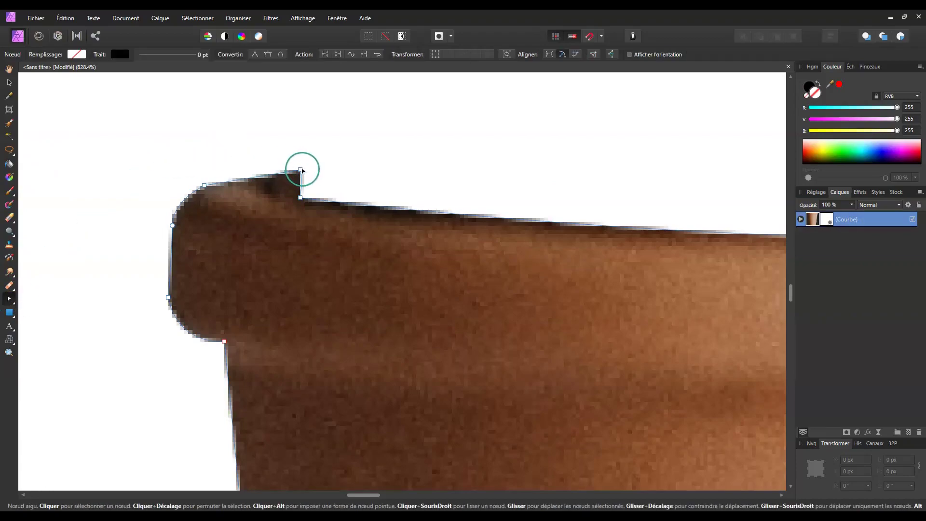
drag(302, 170, 293, 177)
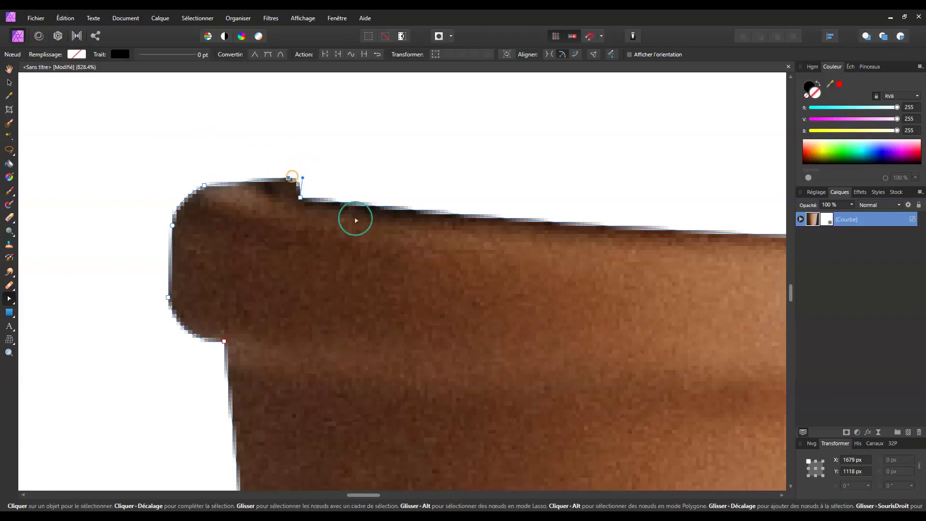
scroll(419, 254, down, 7)
scroll(396, 236, up, 8)
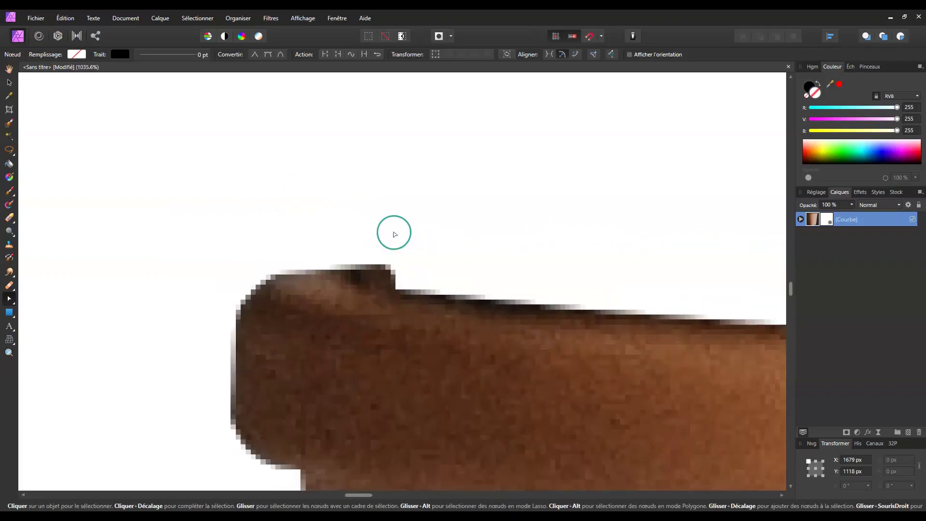
scroll(391, 289, down, 5)
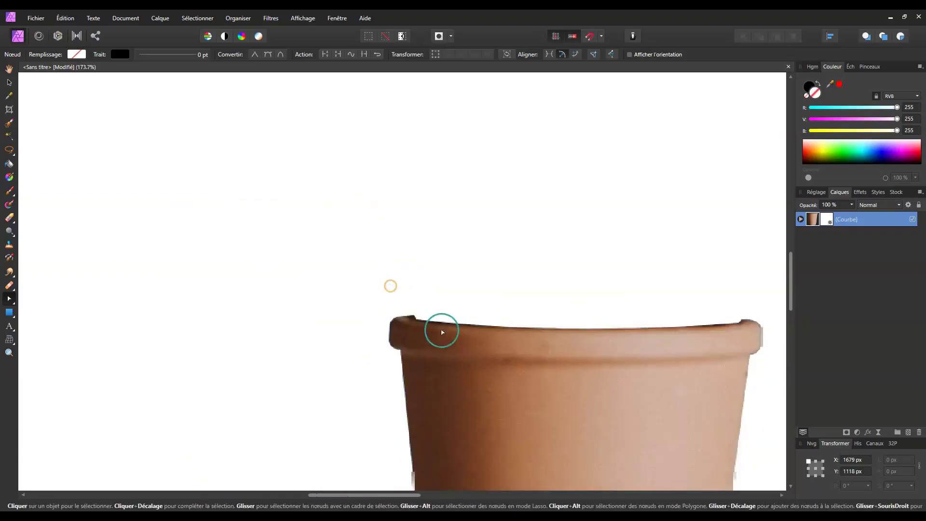
Refine the bump at the rim's upper-left corner, shifting its node to about X 1677 px, Y 1119 px and smoothing the adjoining edge.
scroll(383, 291, up, 6)
drag(382, 296, 281, 283)
scroll(560, 371, down, 13)
scroll(343, 306, up, 13)
drag(296, 286, 316, 288)
scroll(316, 288, down, 10)
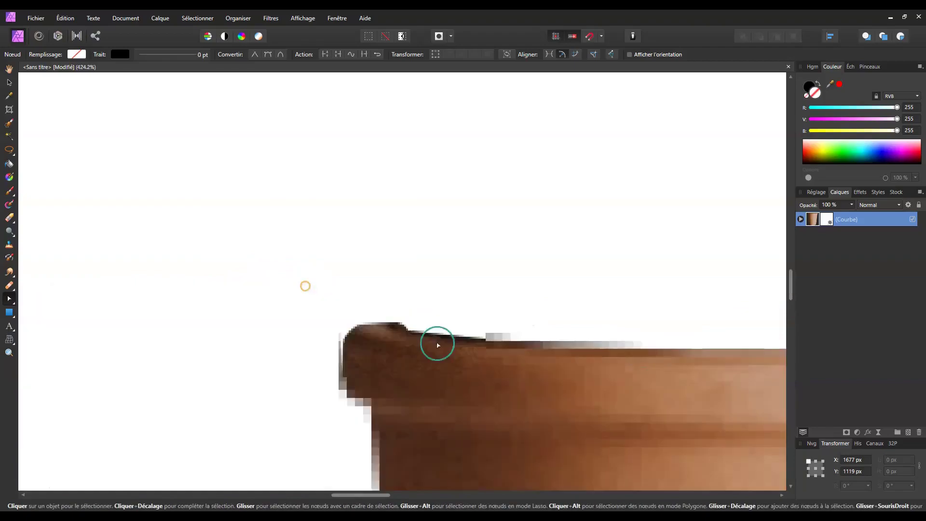
drag(315, 364, 372, 271)
click(343, 322)
click(444, 385)
mouse_move(479, 411)
mouse_down()
mouse_move(502, 307)
mouse_move(541, 268)
mouse_move(538, 356)
mouse_up()
drag(529, 310, 542, 341)
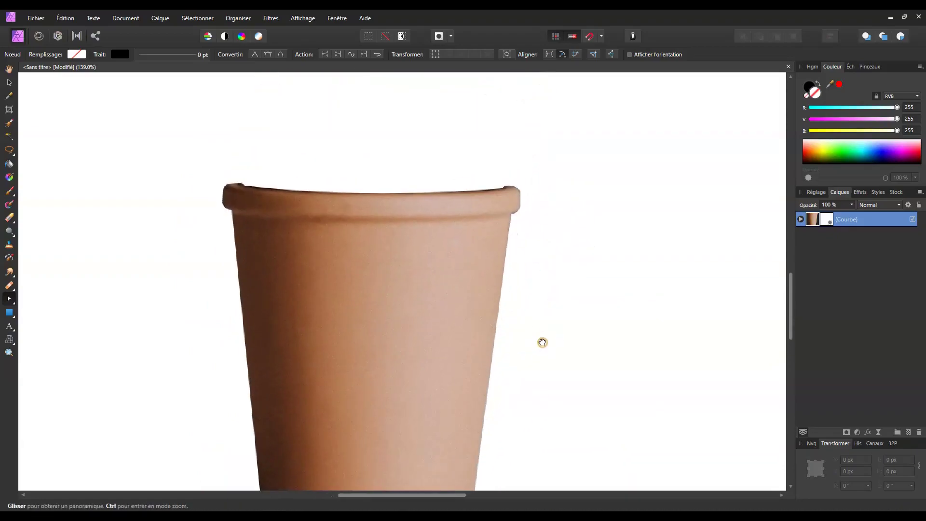
drag(530, 233, 519, 267)
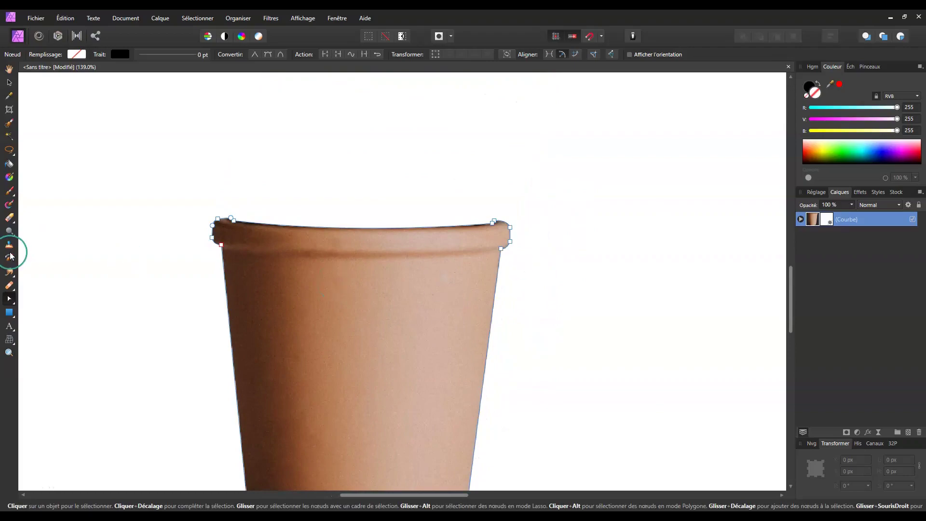
Draw a rectangle about 1446 x 1395 px around the pot, place it beneath the pot curve and fill it blue (RGB 66, 20, 255).
scroll(43, 252, down, 5)
click(9, 313)
drag(40, 134, 295, 380)
drag(791, 225, 817, 265)
drag(835, 147, 886, 152)
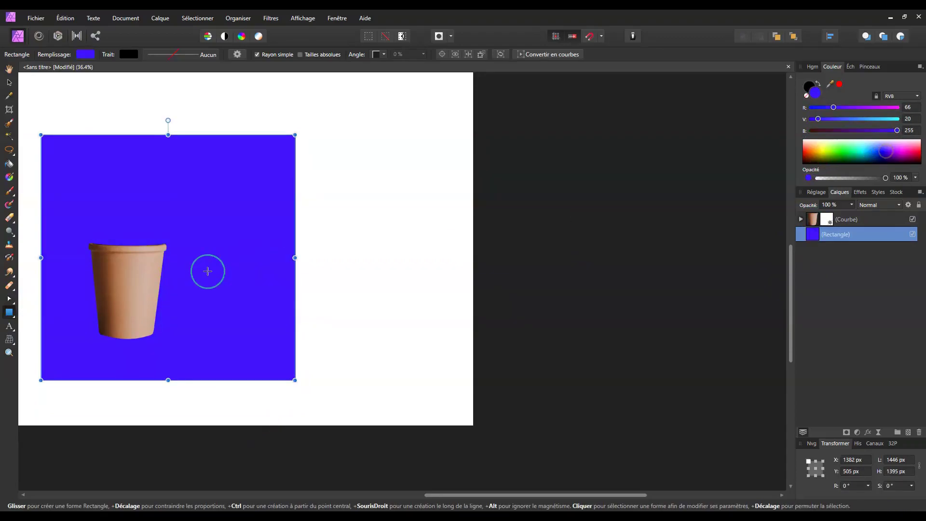
Inspect the pot's edges against the coloured background and recolour the rectangle light red (RGB 255, 88, 88).
scroll(148, 283, up, 9)
scroll(172, 294, down, 3)
key(space)
drag(132, 289, 391, 283)
drag(893, 146, 800, 151)
scroll(516, 268, down, 3)
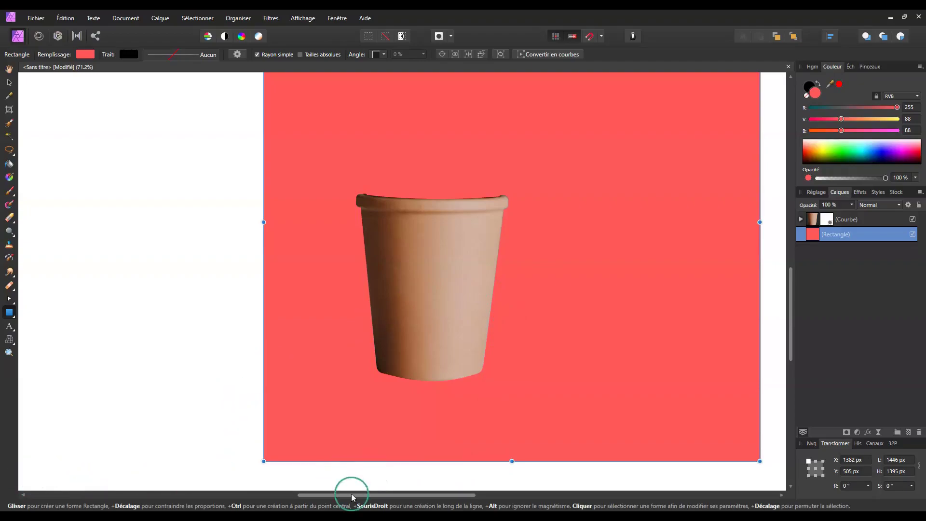
Switch to the Designer persona in Affinity Designer and search the Unsplash stock photos for "stylo".
click(343, 515)
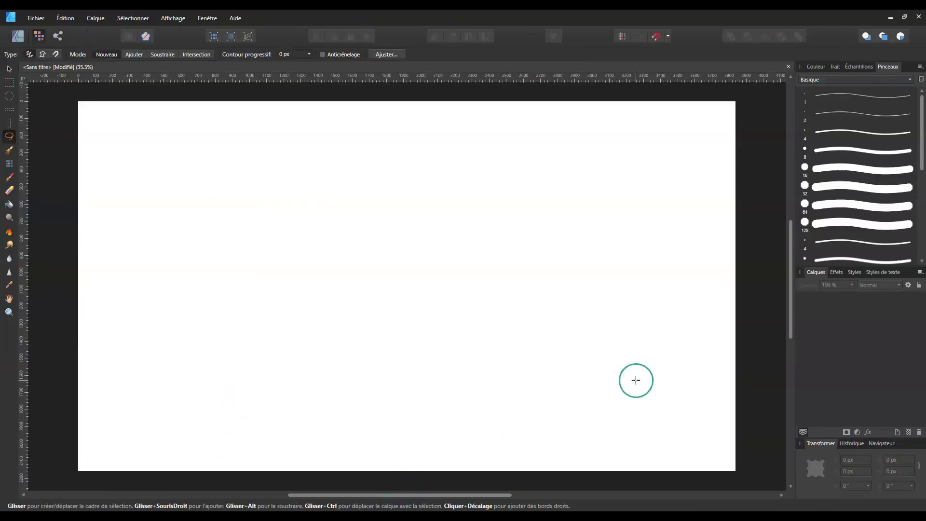
click(22, 39)
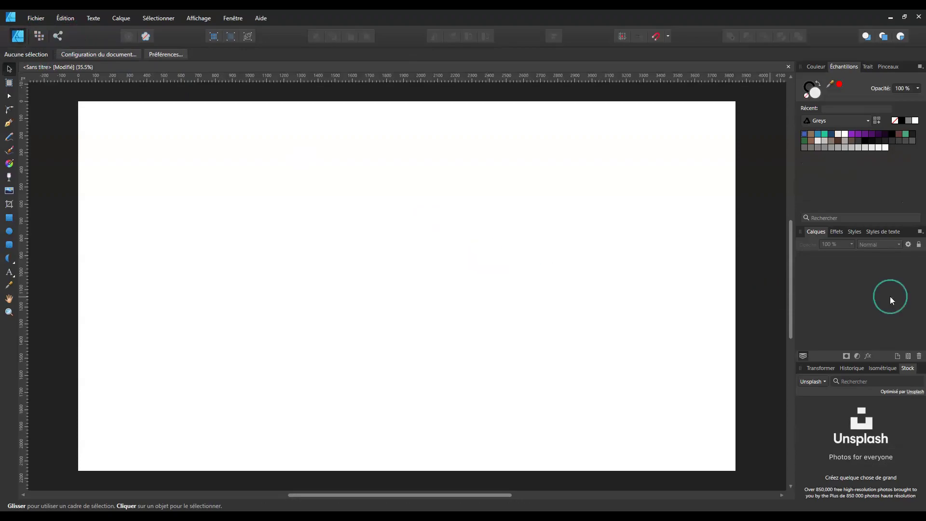
click(853, 382)
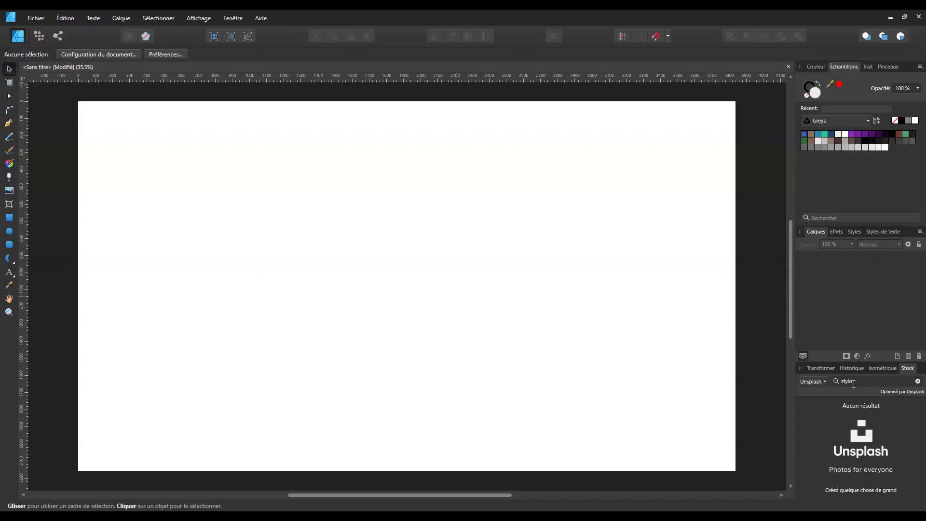
Search the Unsplash stock photos for "pot" and browse the results for an object with clear edges.
double_click(852, 381)
text(pot)
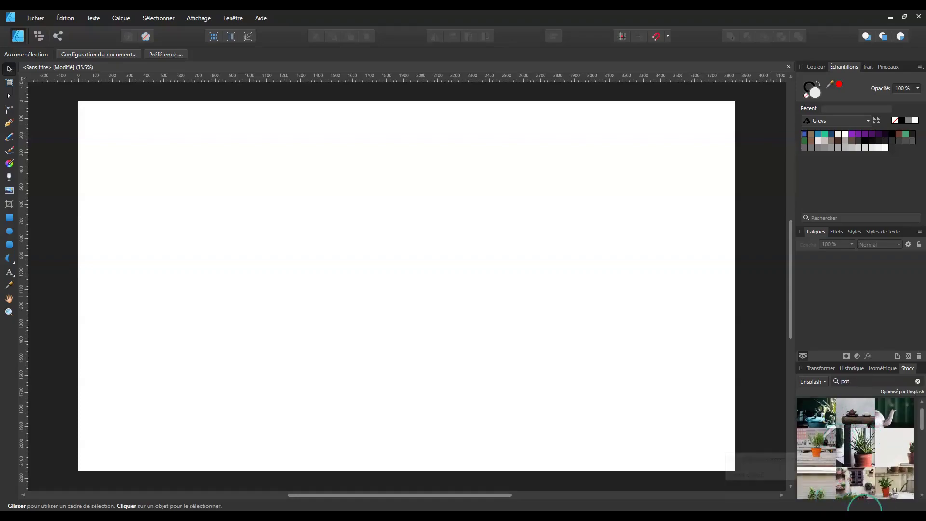
scroll(868, 458, down, 5)
scroll(899, 472, down, 1)
drag(922, 459, 925, 503)
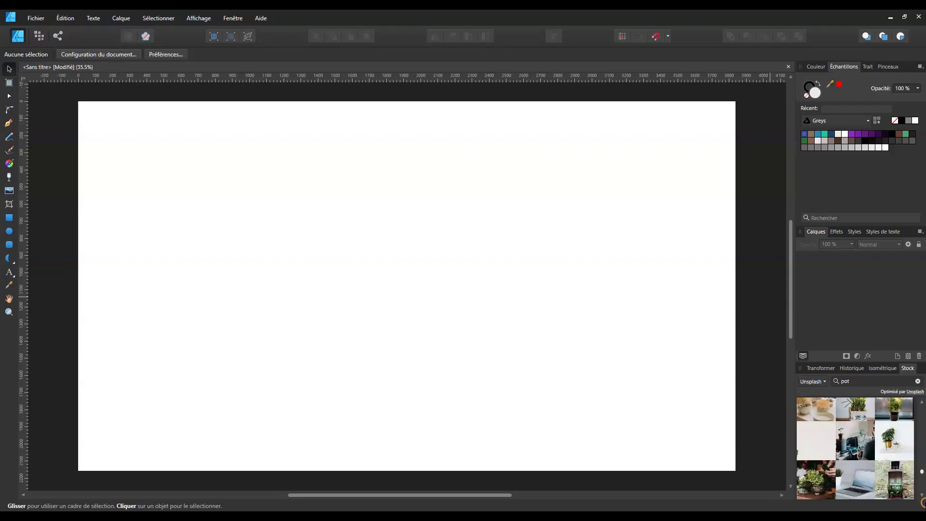
scroll(910, 497, down, 8)
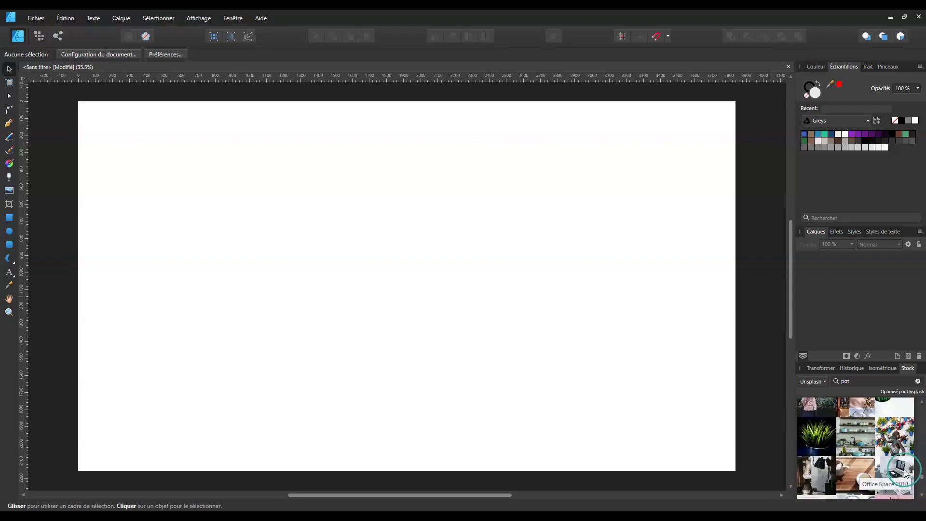
scroll(897, 479, down, 3)
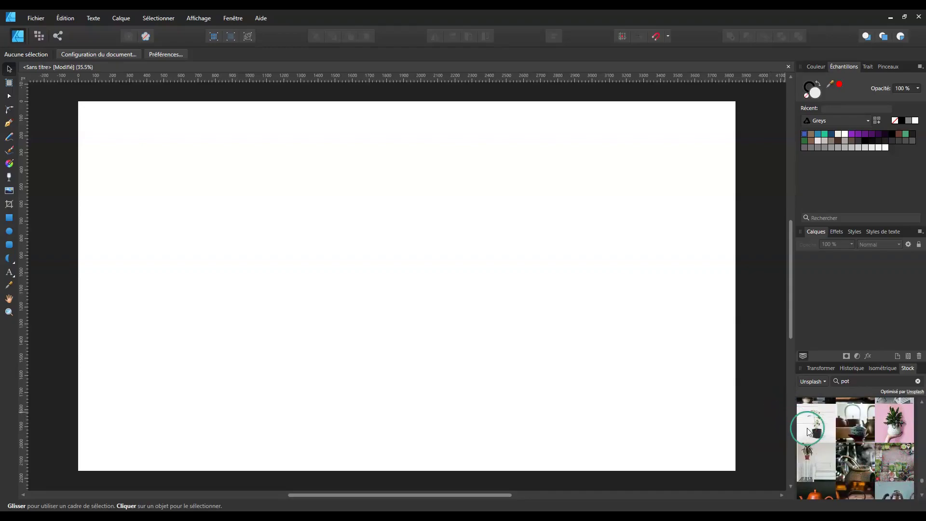
scroll(881, 463, down, 1)
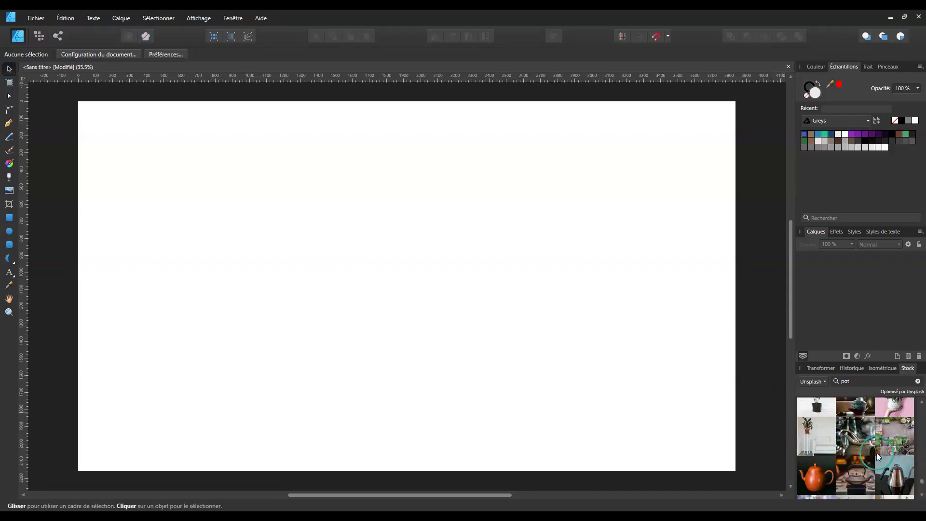
Place the stock photo of the plant in a black pot on the page and delete it again.
scroll(876, 453, up, 1)
mouse_move(819, 423)
mouse_down()
mouse_move(348, 285)
mouse_move(400, 244)
mouse_up()
click(431, 365)
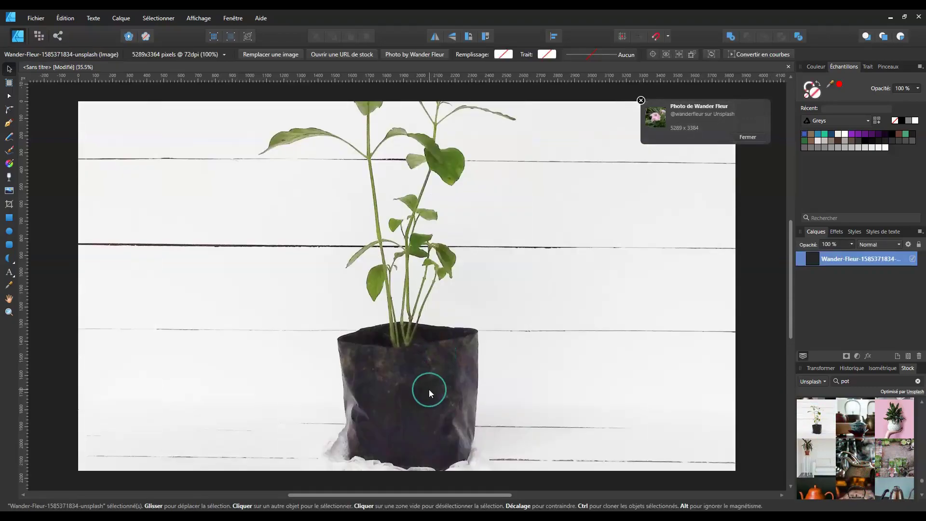
key(Delete)
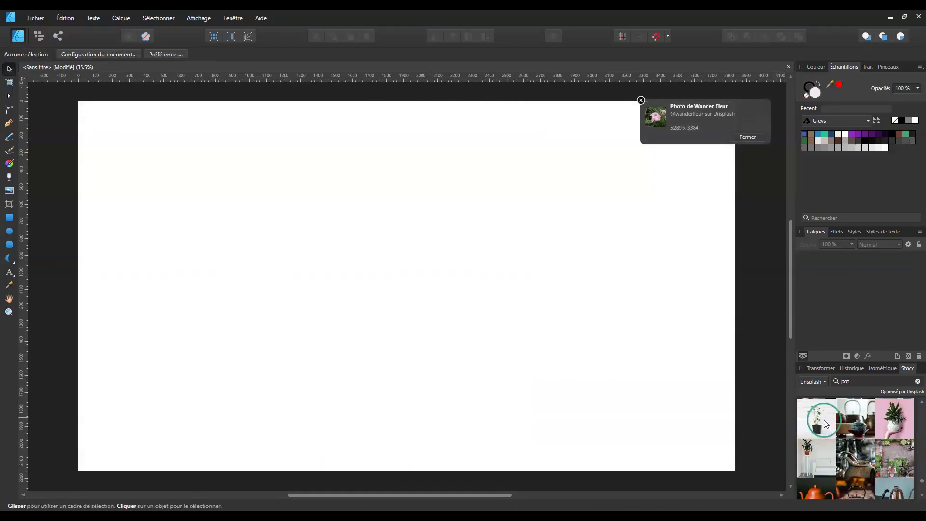
Look through more pot photos and search the stock library for "téléphone" and "phone".
scroll(849, 429, up, 2)
scroll(907, 465, up, 2)
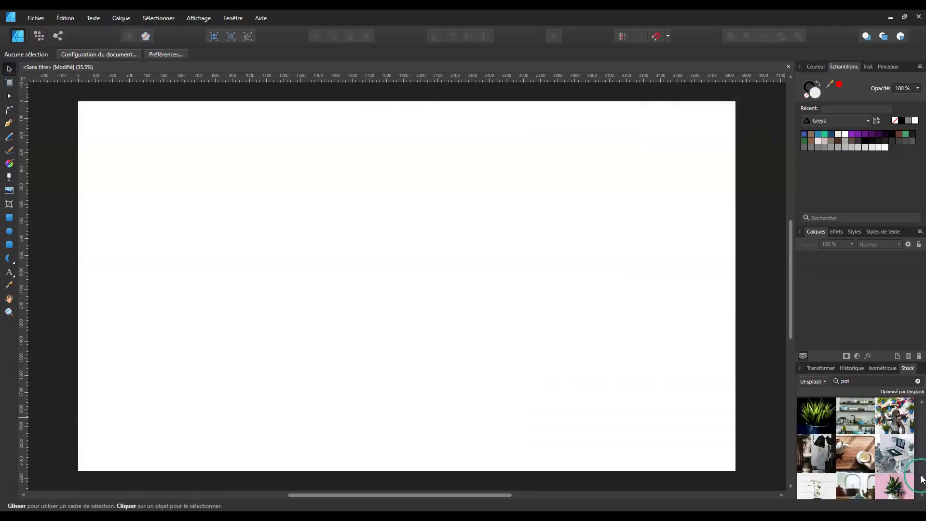
click(873, 369)
click(908, 322)
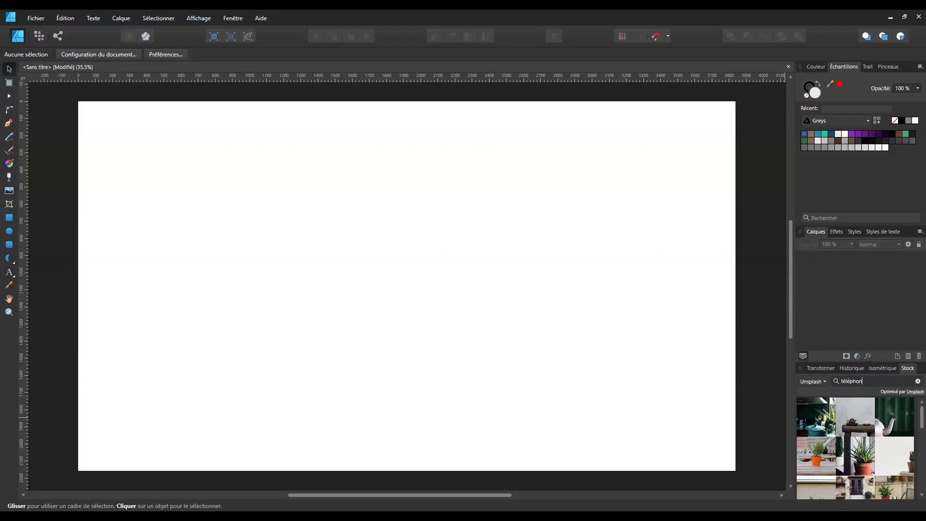
text(e)
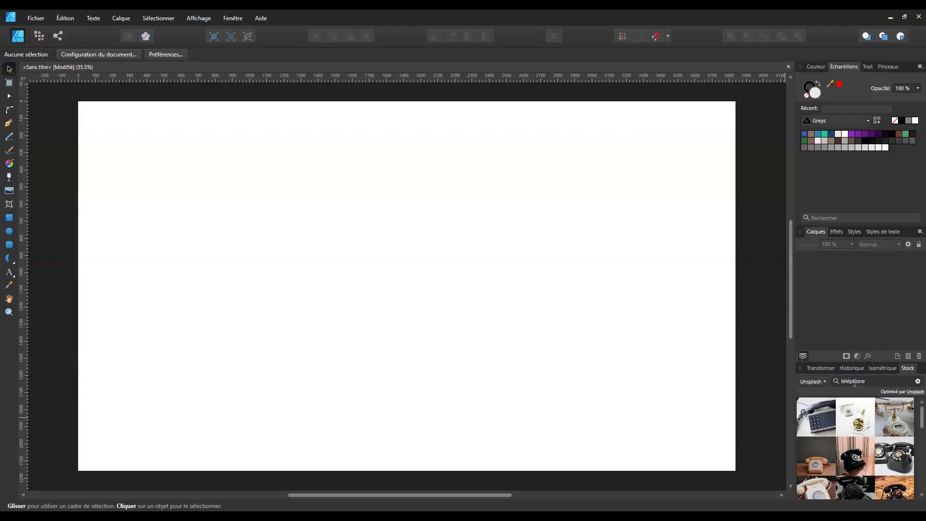
double_click(869, 381)
text(phone)
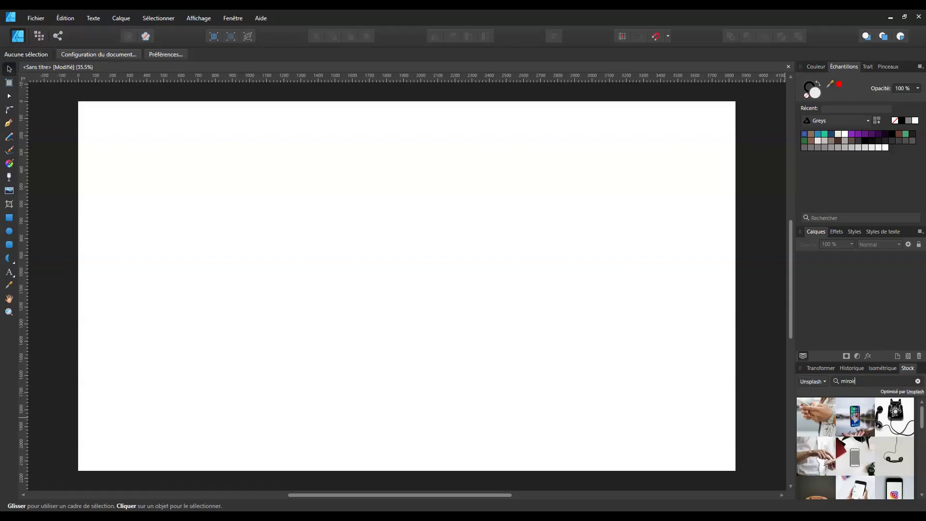
Search the stock photos for "miroir" and "miror", and place the old bathroom photo with the sink and mirror on the page.
scroll(856, 413, down, 3)
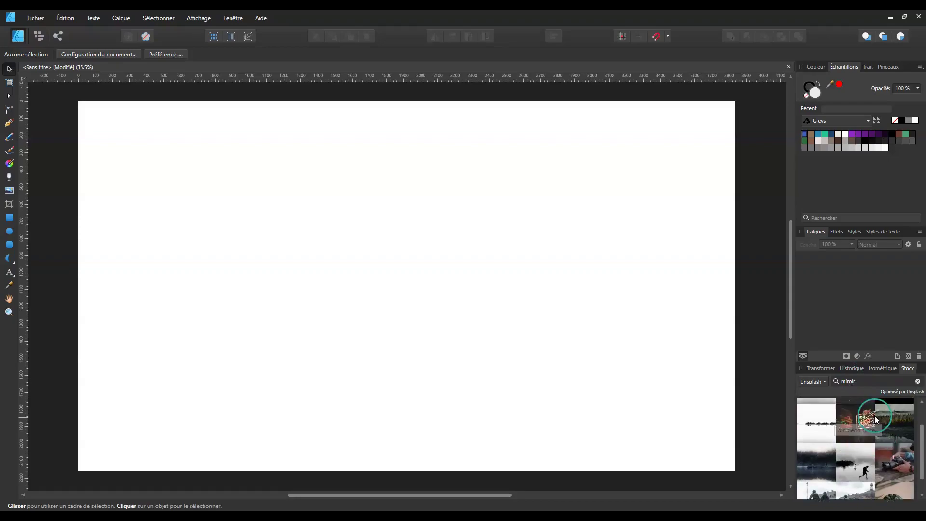
click(863, 382)
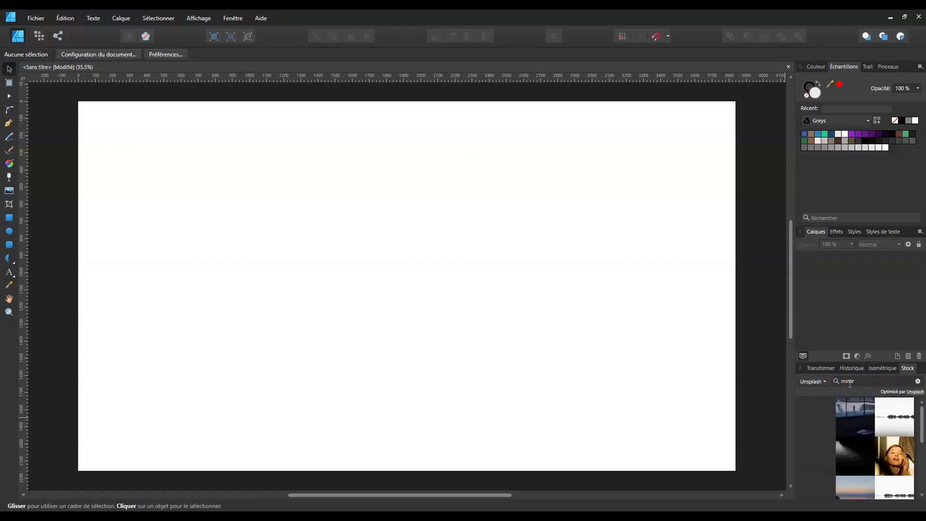
scroll(885, 437, down, 1)
scroll(885, 436, down, 5)
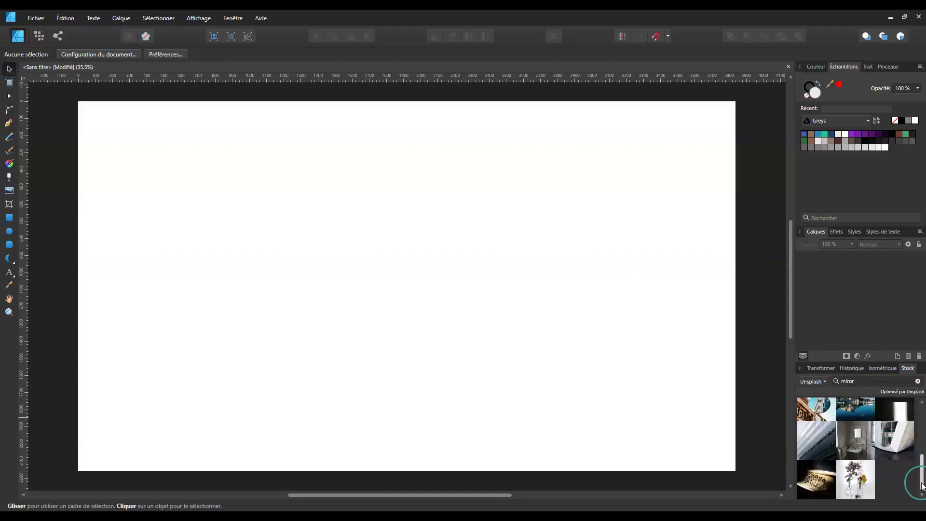
scroll(876, 456, up, 1)
drag(862, 459, 358, 247)
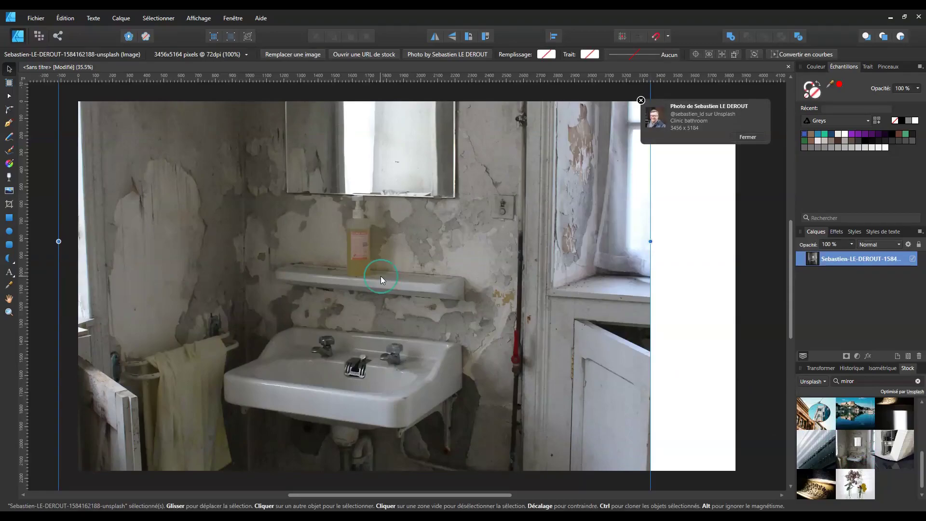
Scale the bathroom photo down to about 1230 x 1837.8 px and position it within the page.
scroll(386, 278, up, 11)
scroll(441, 328, down, 9)
ctrl+scroll(444, 331, down, 4)
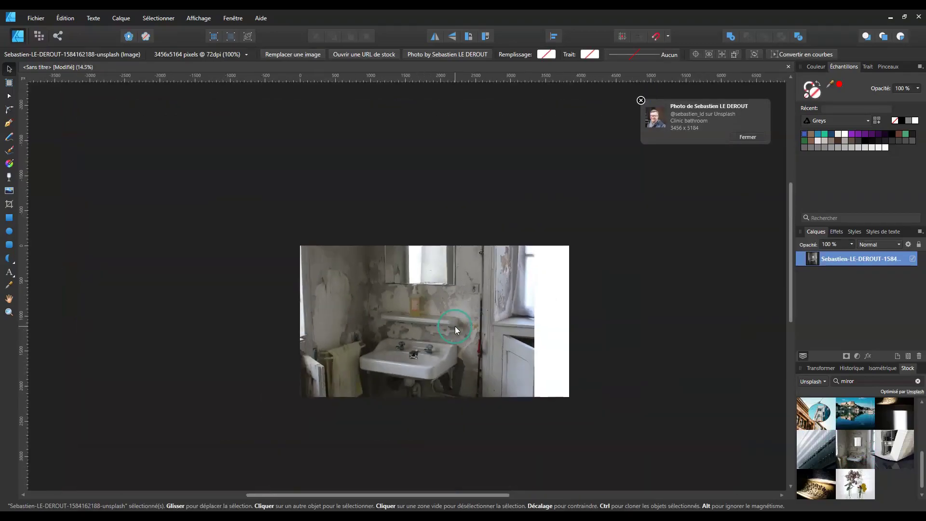
drag(535, 121, 388, 360)
drag(341, 401, 397, 309)
Trace the wall mirror in the bathroom photo with the Pen tool as a closed straight-sided curve through its four corners.
ctrl+scroll(397, 308, up, 4)
ctrl+scroll(400, 309, up, 4)
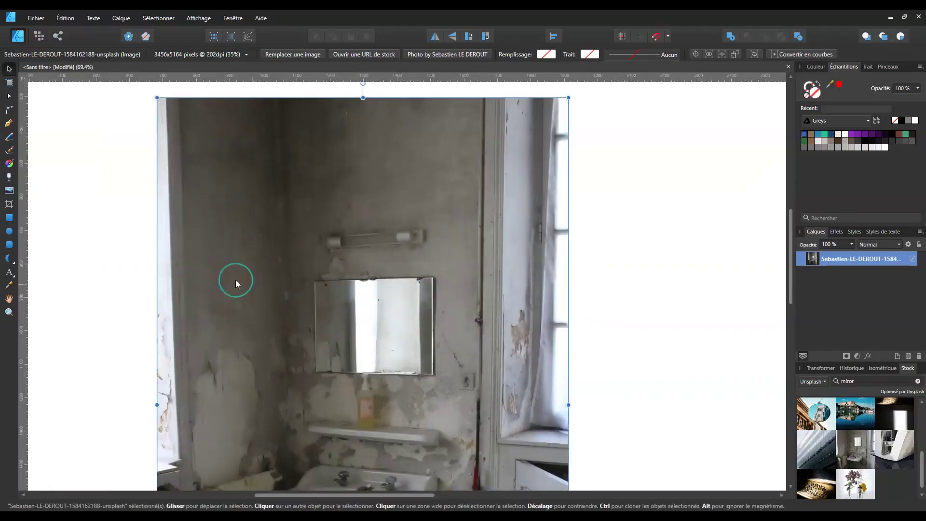
ctrl+scroll(355, 315, up, 2)
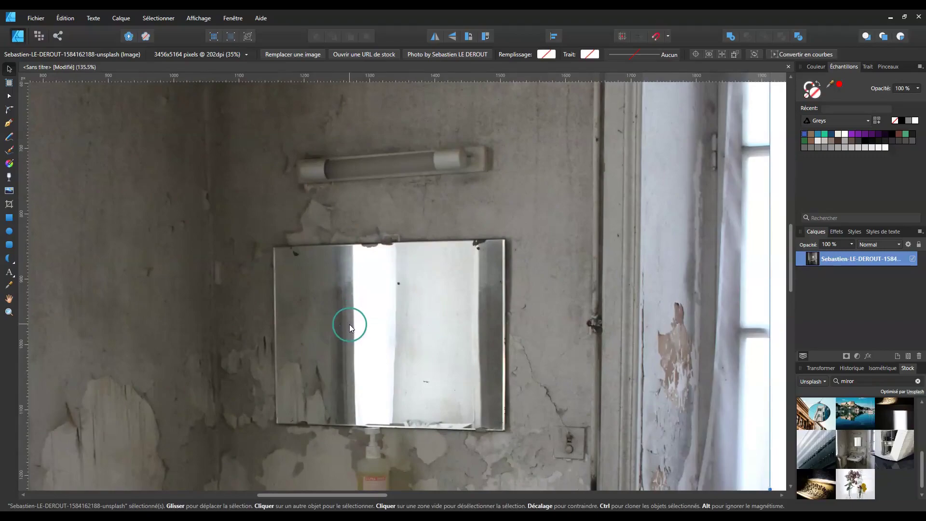
ctrl+scroll(350, 326, up, 2)
scroll(351, 323, down, 1)
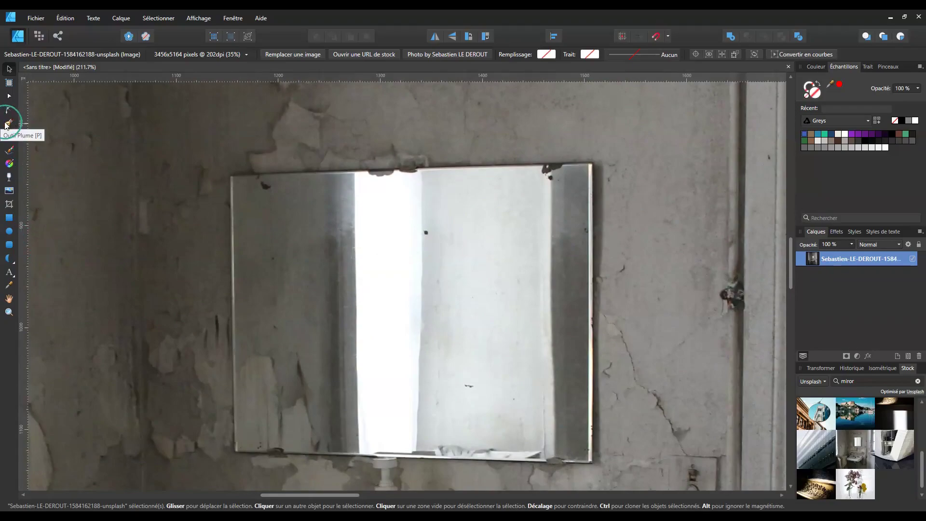
click(40, 37)
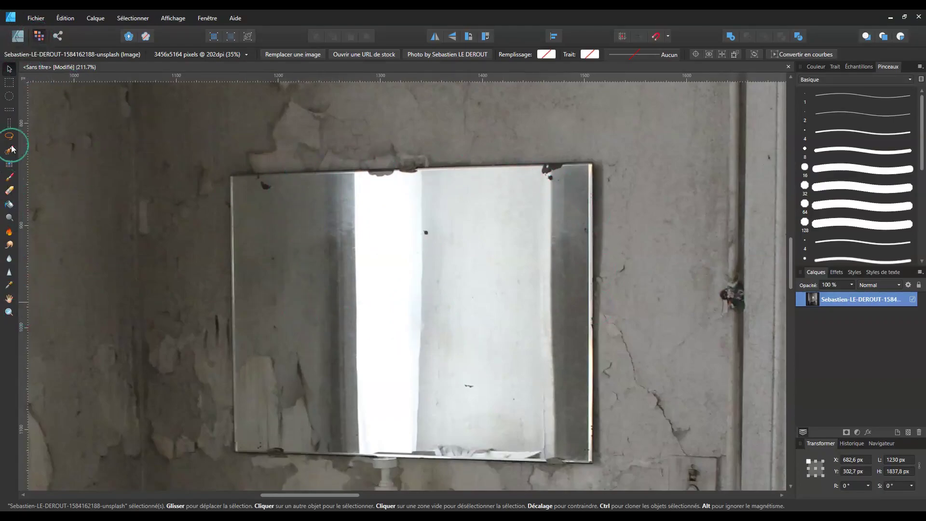
click(14, 39)
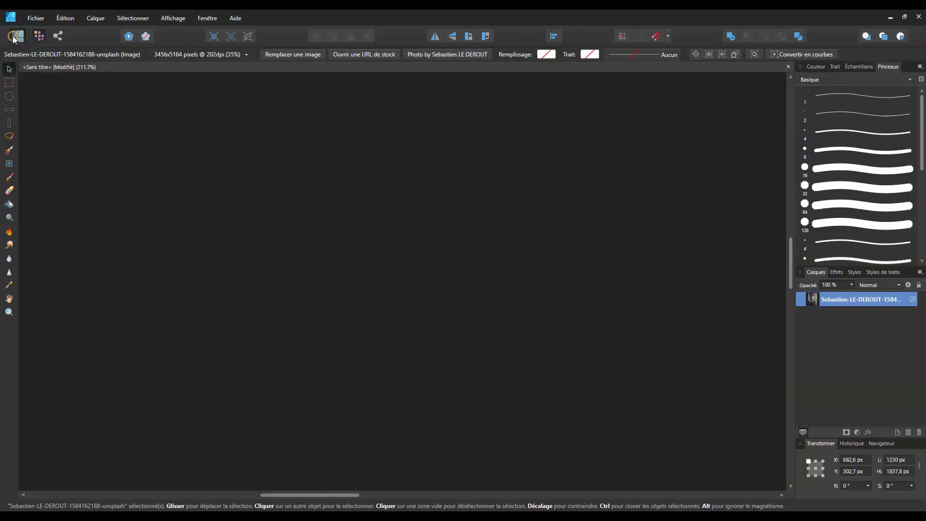
click(8, 122)
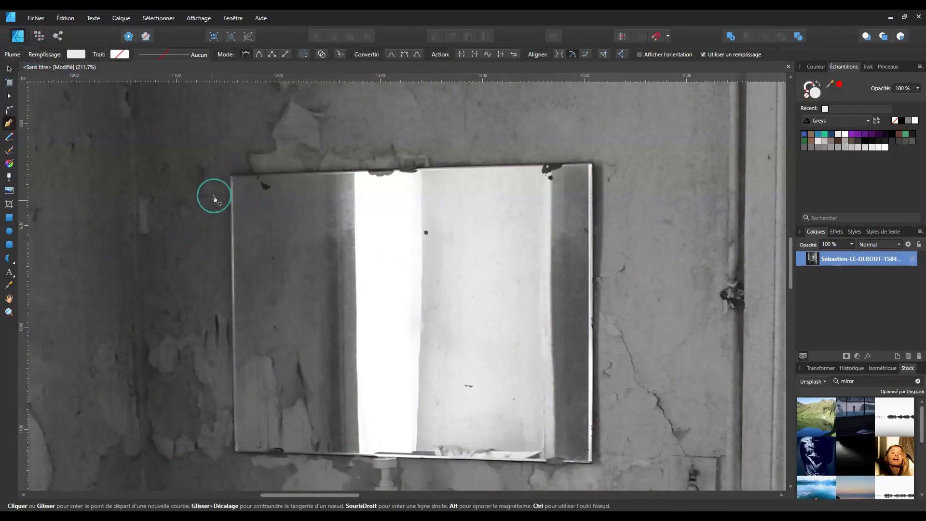
click(231, 176)
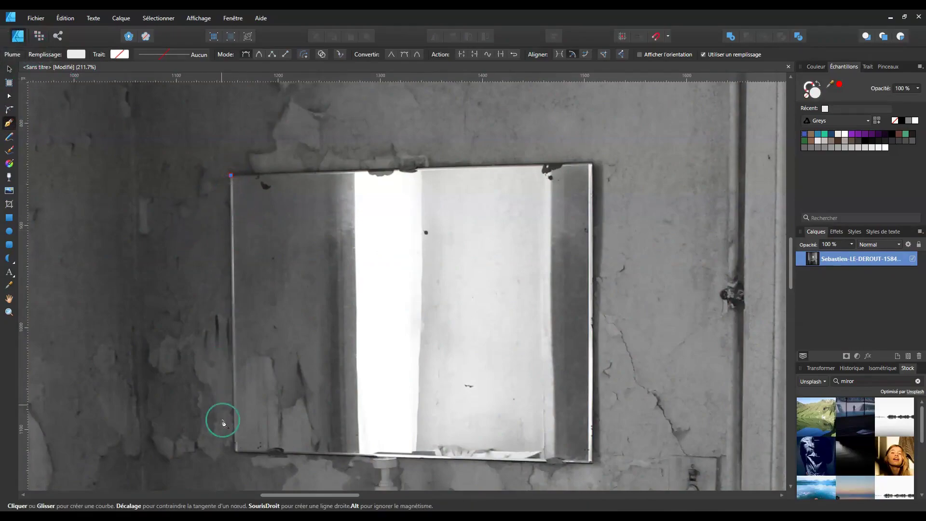
click(235, 451)
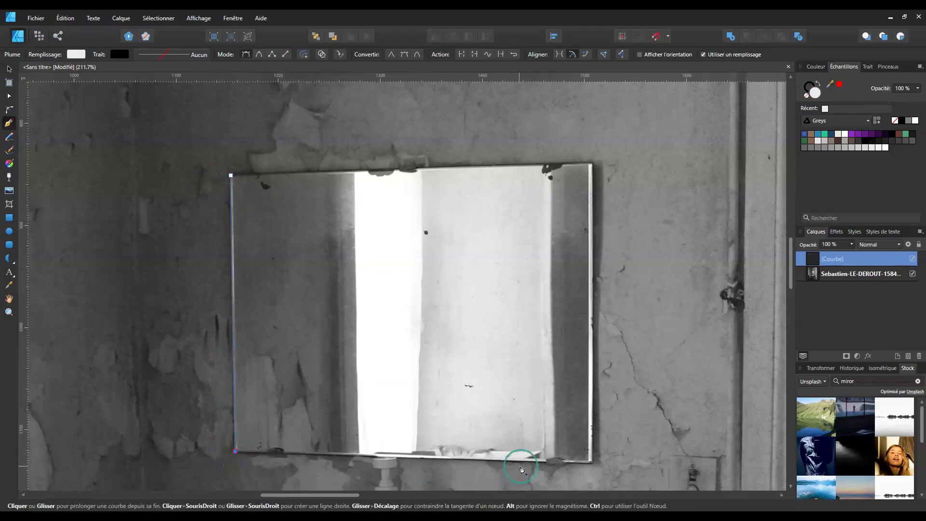
click(592, 461)
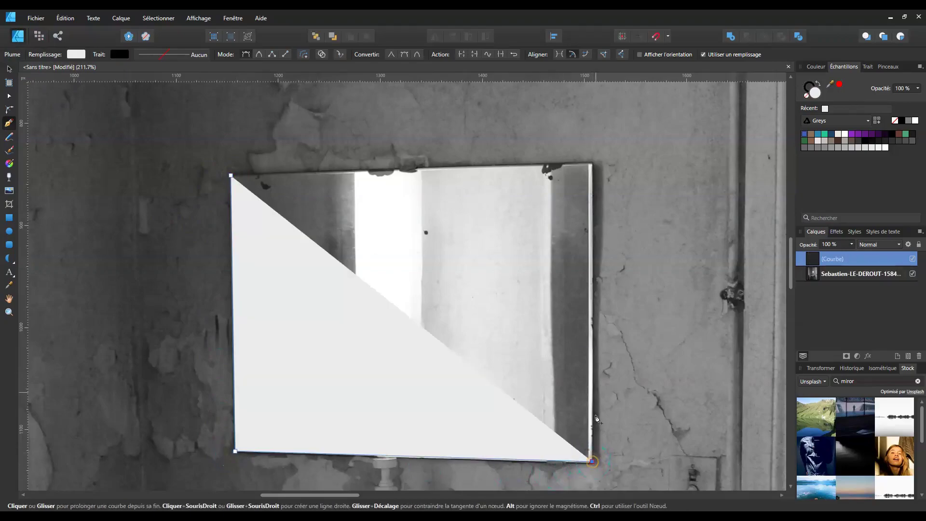
click(593, 162)
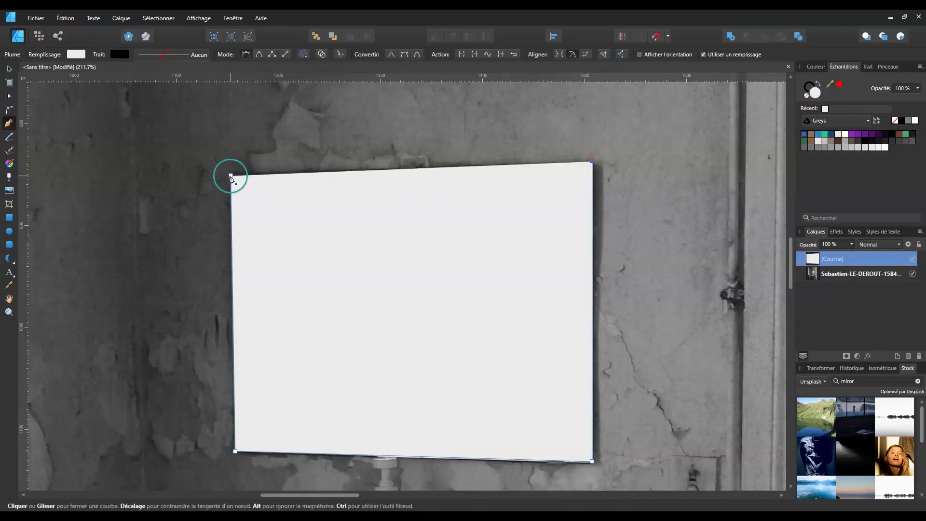
click(234, 178)
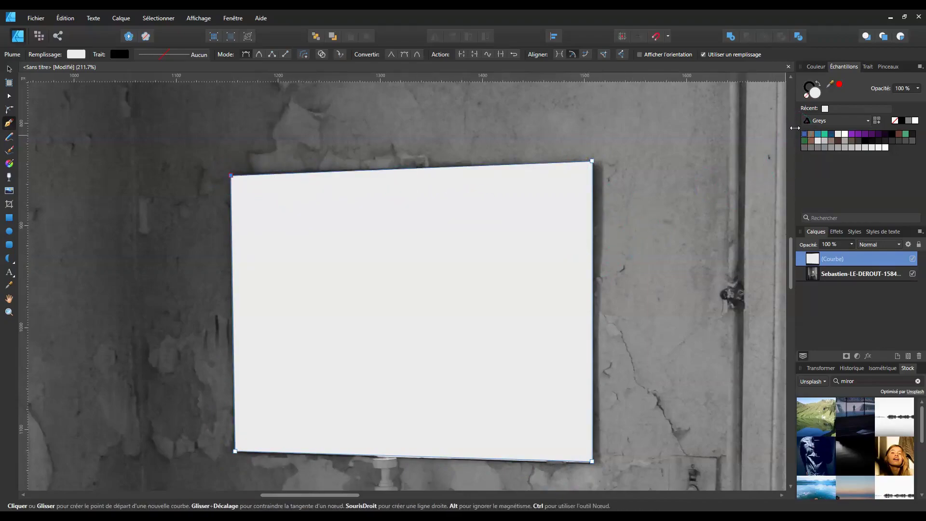
Remove both the fill and the stroke from the mirror curve.
click(807, 96)
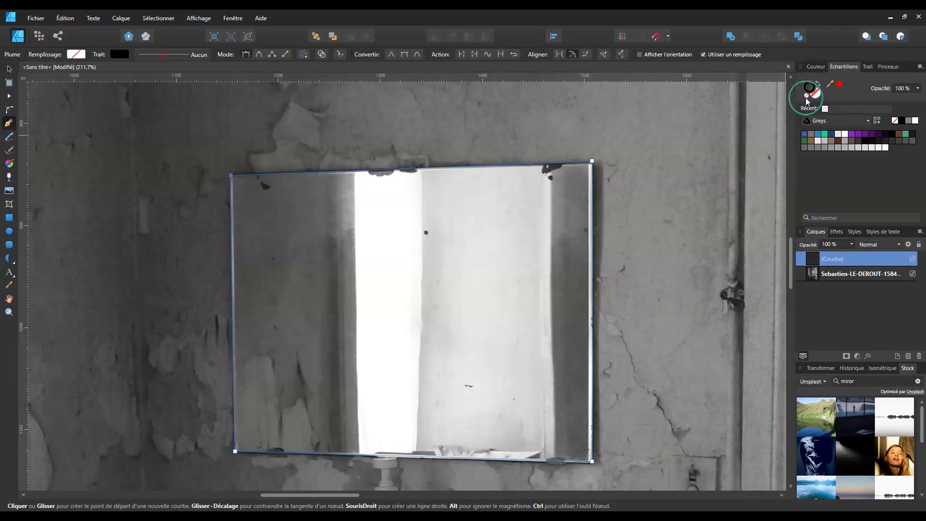
click(808, 98)
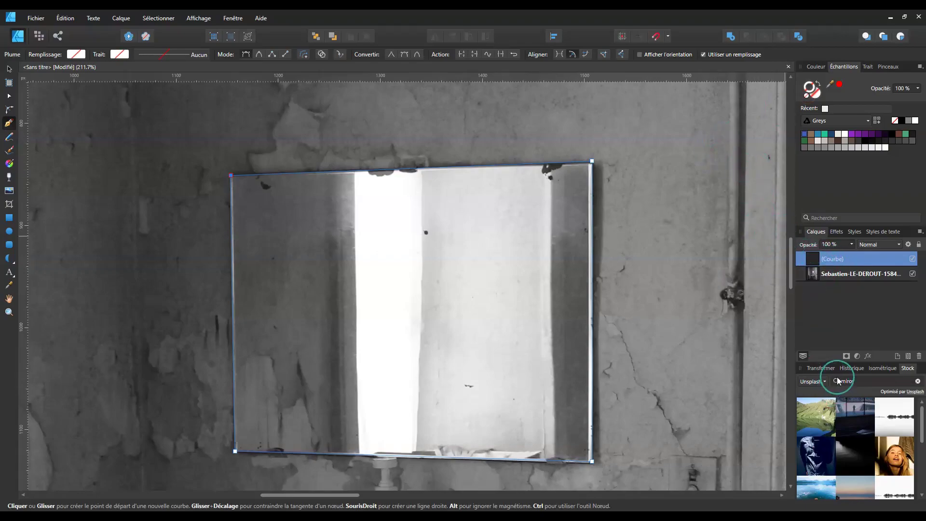
Add a mask layer to the mirror curve and nest the bathroom photo inside the curve so it is clipped to the mirror's outline.
click(846, 357)
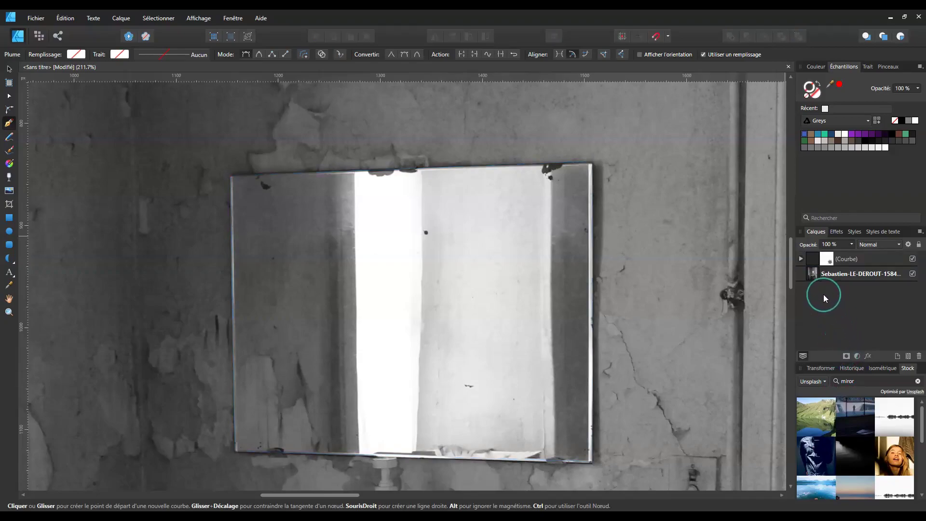
drag(817, 276, 830, 263)
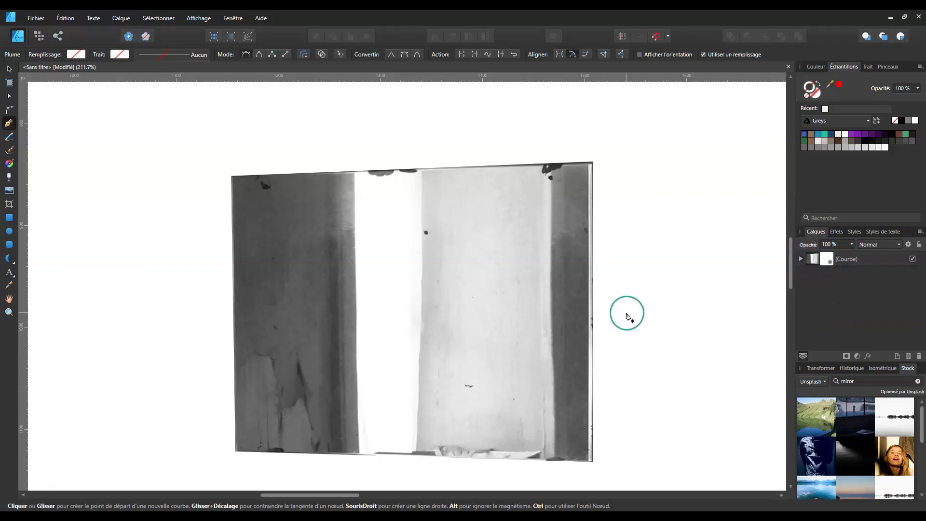
scroll(624, 313, down, 3)
scroll(624, 313, down, 3)
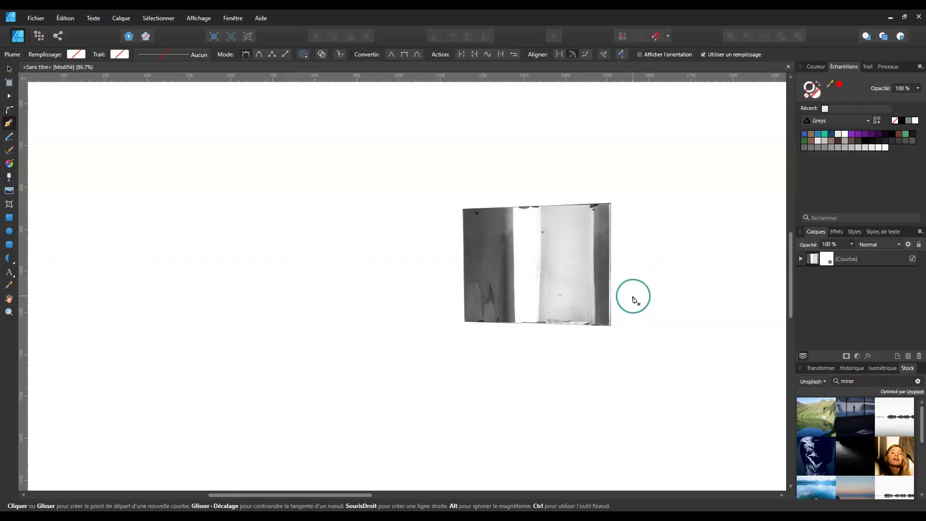
scroll(624, 255, up, 3)
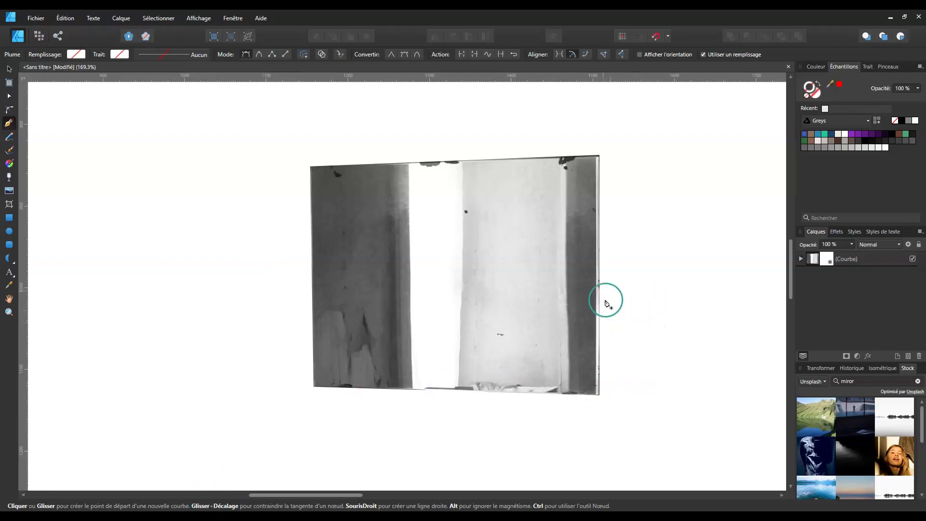
scroll(603, 296, up, 3)
scroll(603, 297, down, 1)
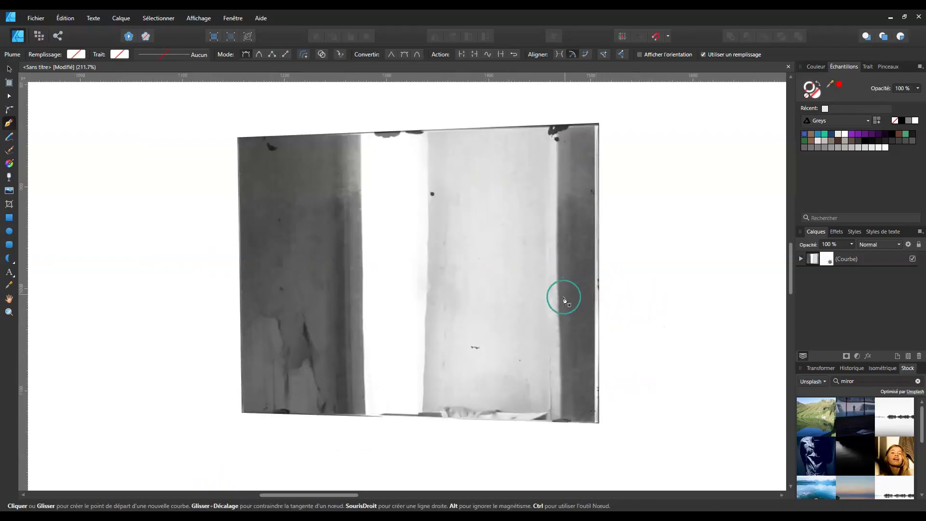